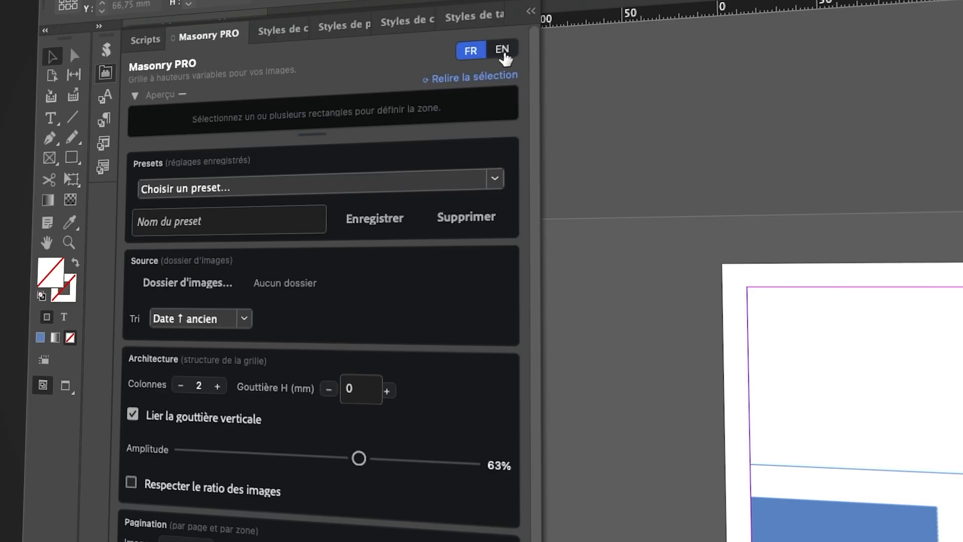
Step: Switch the Masonry PRO panel language to English and back to French
left_click(503, 53)
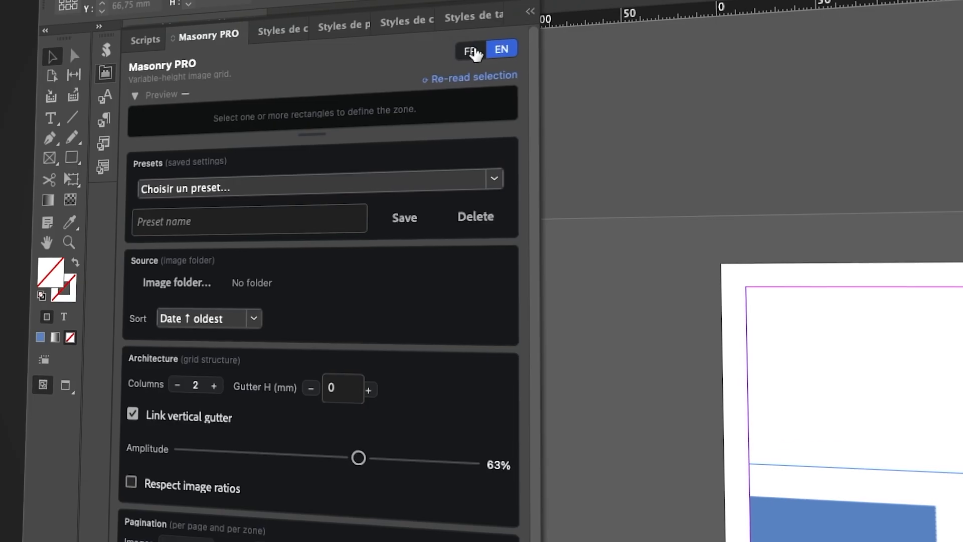
left_click(471, 51)
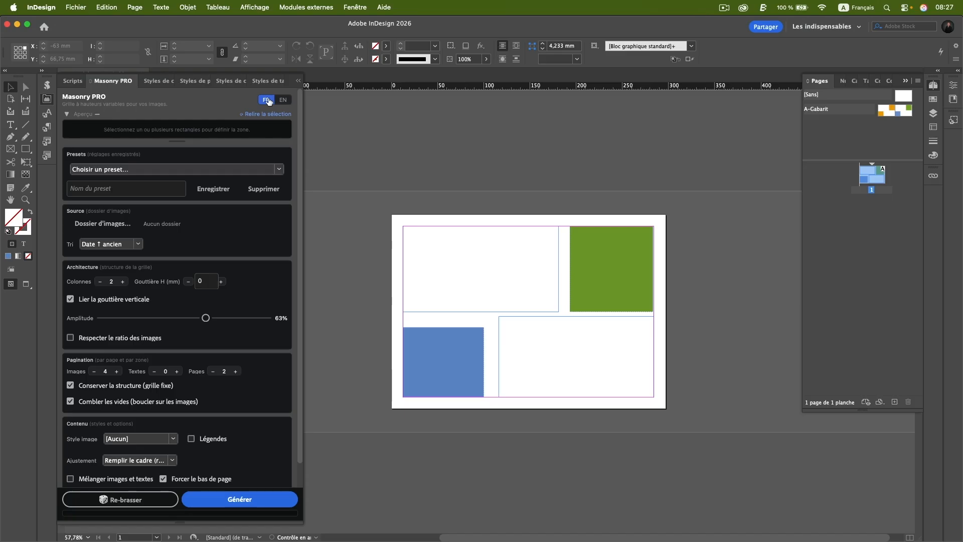
Step: Select the empty upper-left frame on the page and reload the selection as the Masonry PRO grid zone
left_click_drag(373, 240, 396, 255)
left_click_drag(445, 320, 478, 347)
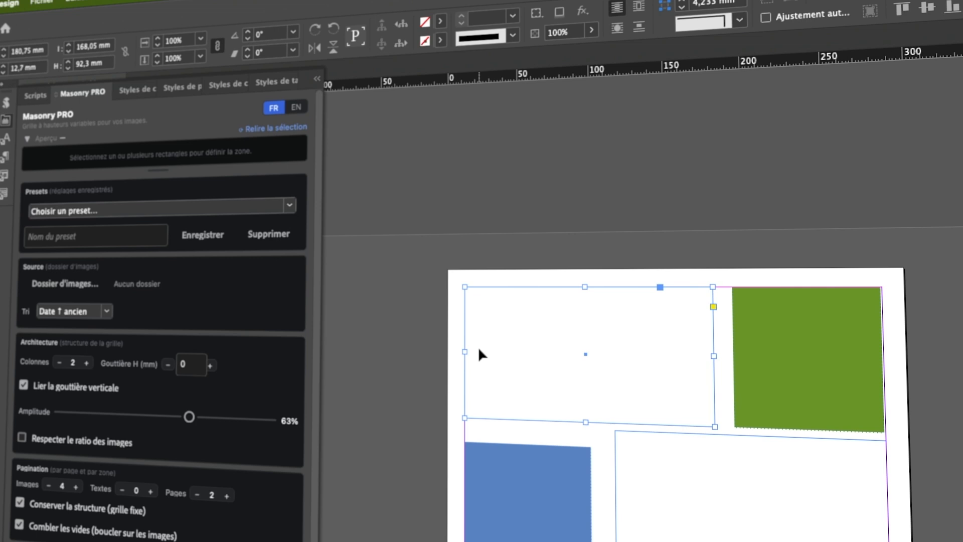
left_click(292, 129)
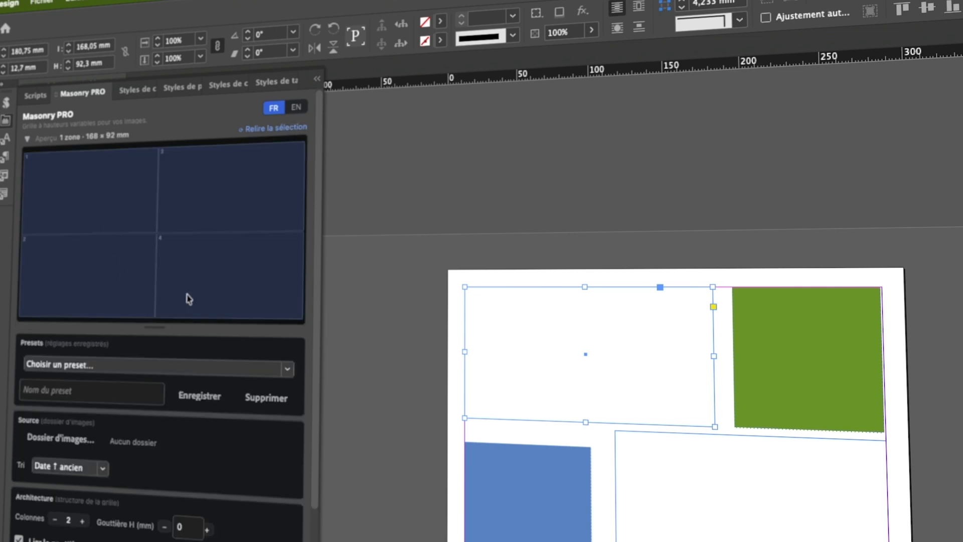
Step: Shrink the zone preview, reset it to its default height, and reduce it again to a more compact size
left_click_drag(156, 327, 179, 234)
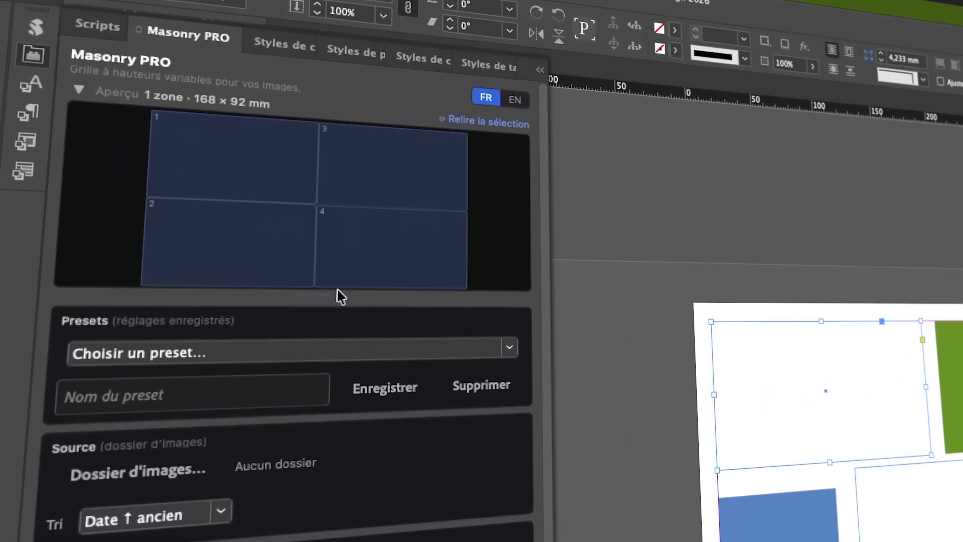
double_click(322, 297)
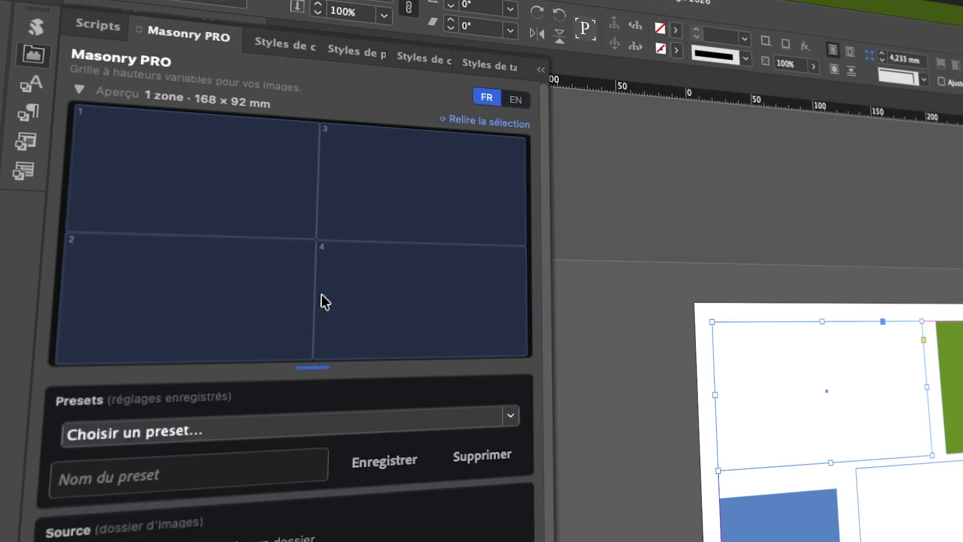
left_click_drag(321, 397, 190, 242)
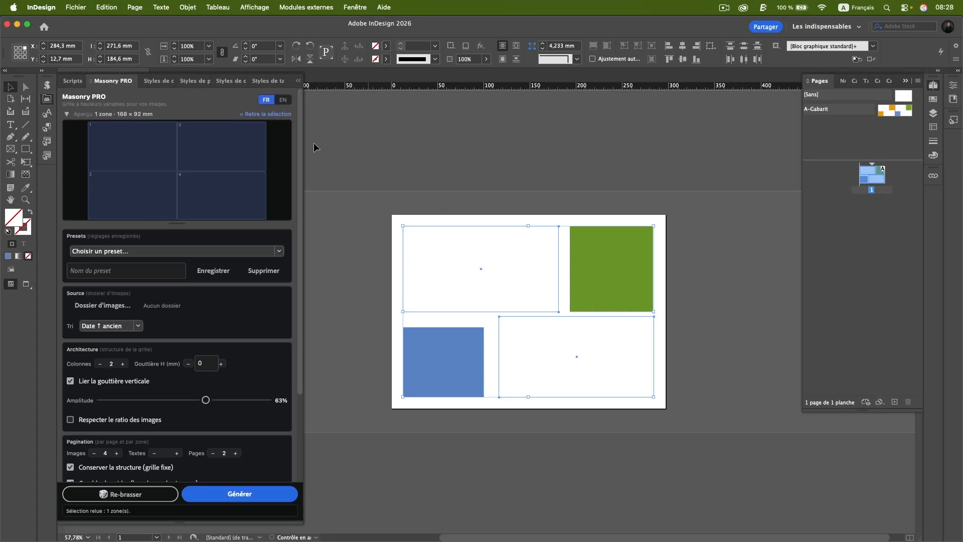
Step: Load the two selected empty frames as grid zones, switch them to linked mode and return them to independent mode
left_click(275, 115)
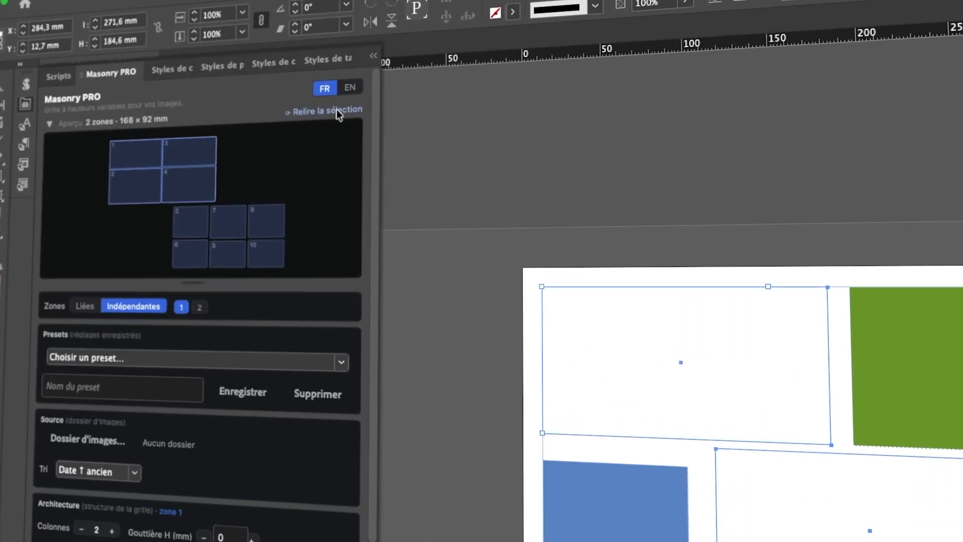
left_click(85, 307)
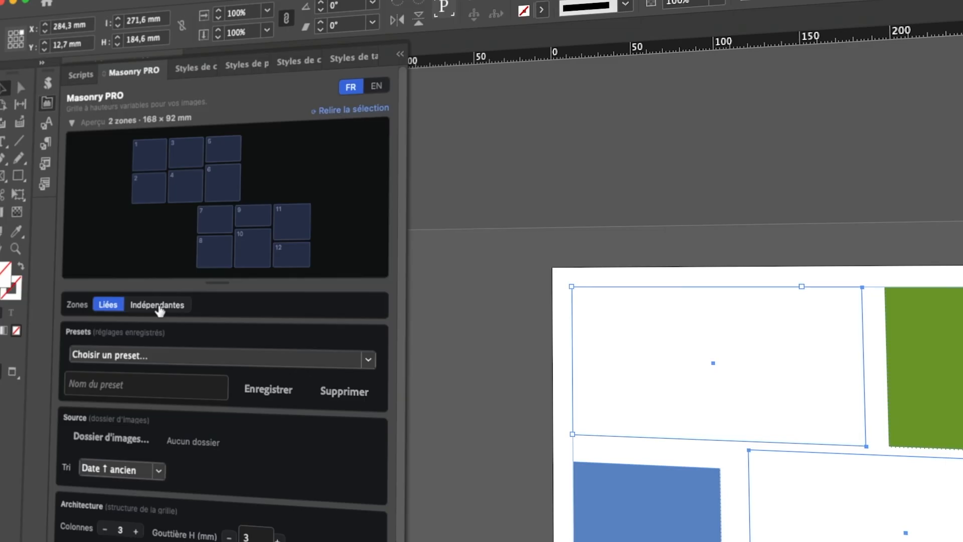
left_click(139, 242)
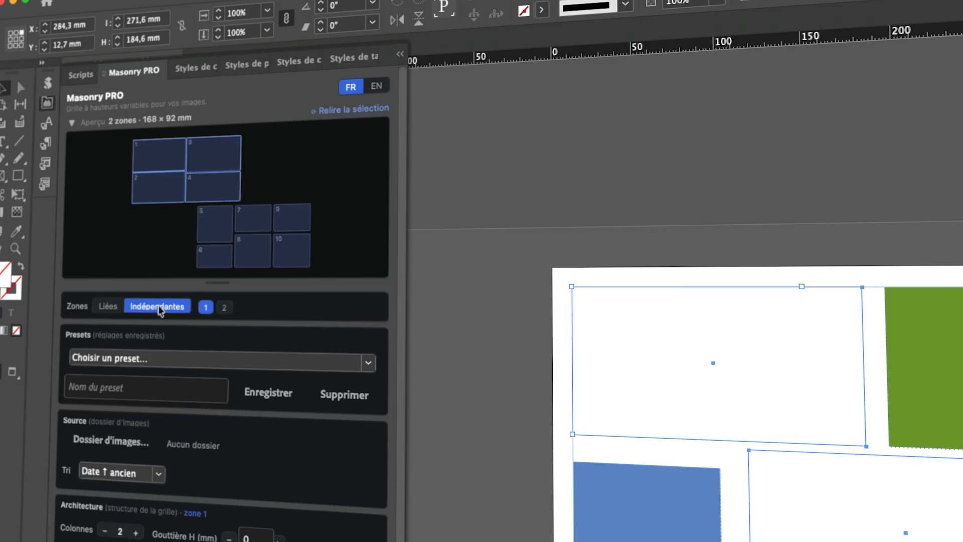
Step: Alternate the active zone between 1 and 2, ending on zone 1, and review its architecture and pagination settings
left_click(225, 310)
left_click(206, 308)
left_click(225, 310)
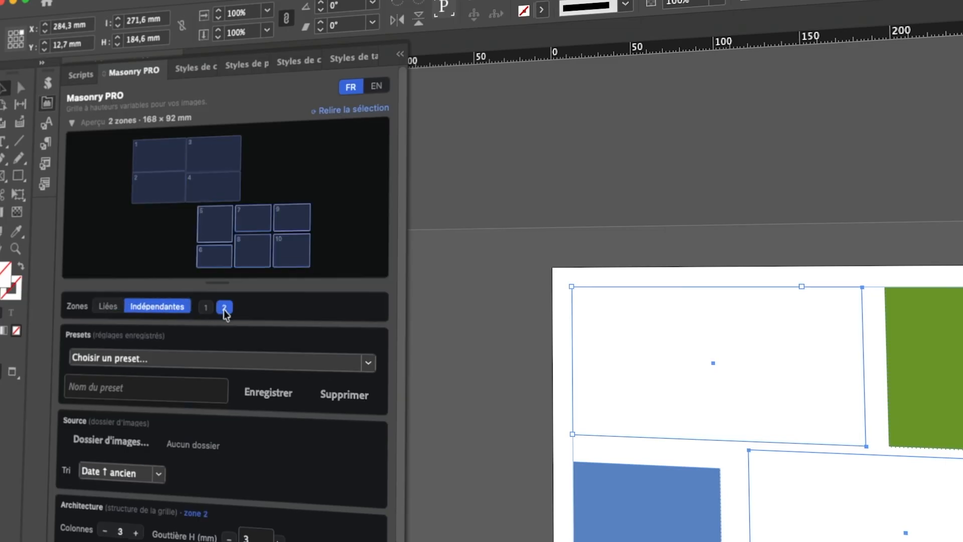
left_click(206, 308)
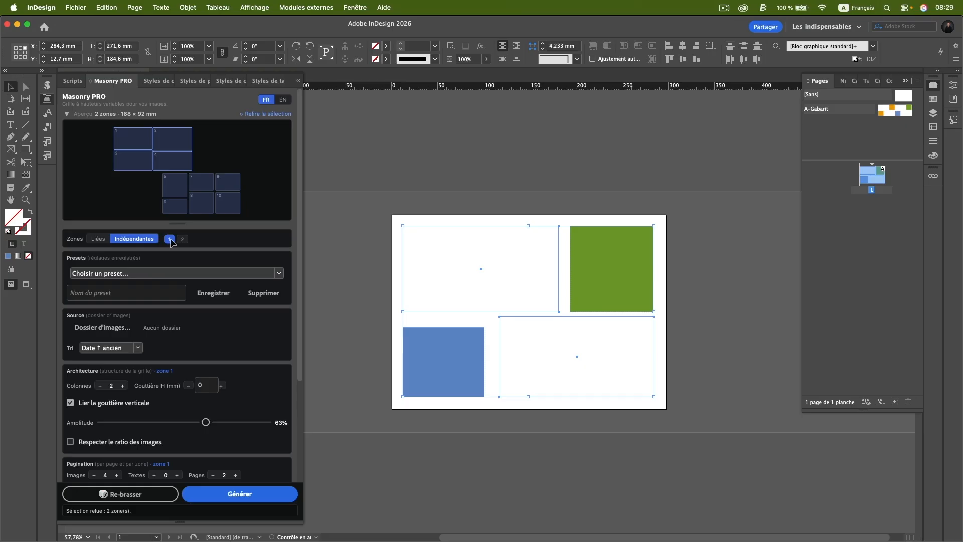
scroll(213, 331, "down", 4)
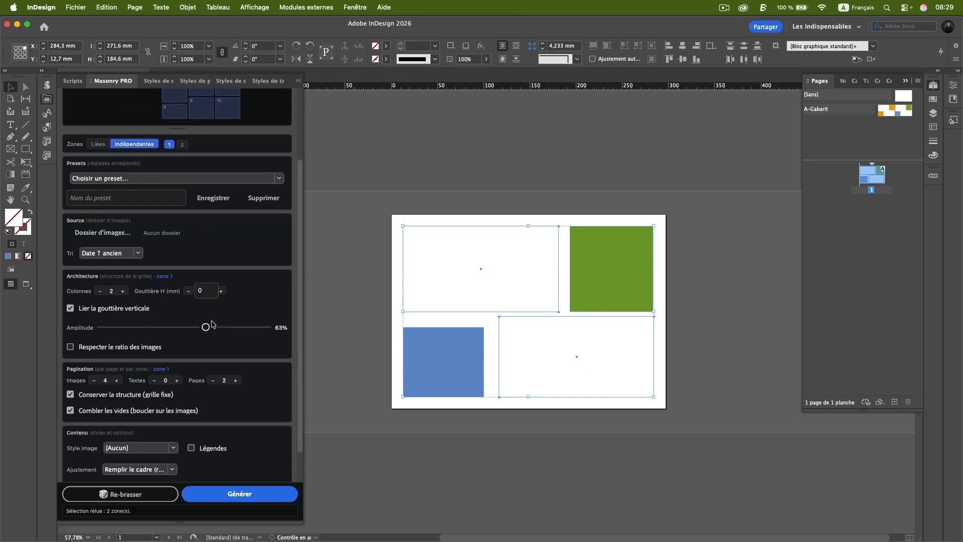
scroll(213, 325, "up", 4)
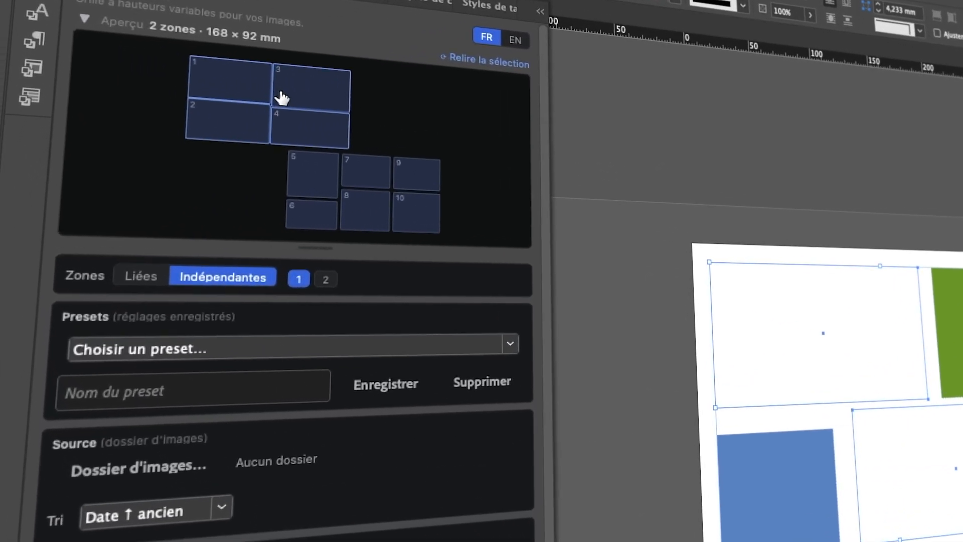
Step: Apply the saved preset mode3x4 and replace it with the preset mode4x3
left_click(226, 352)
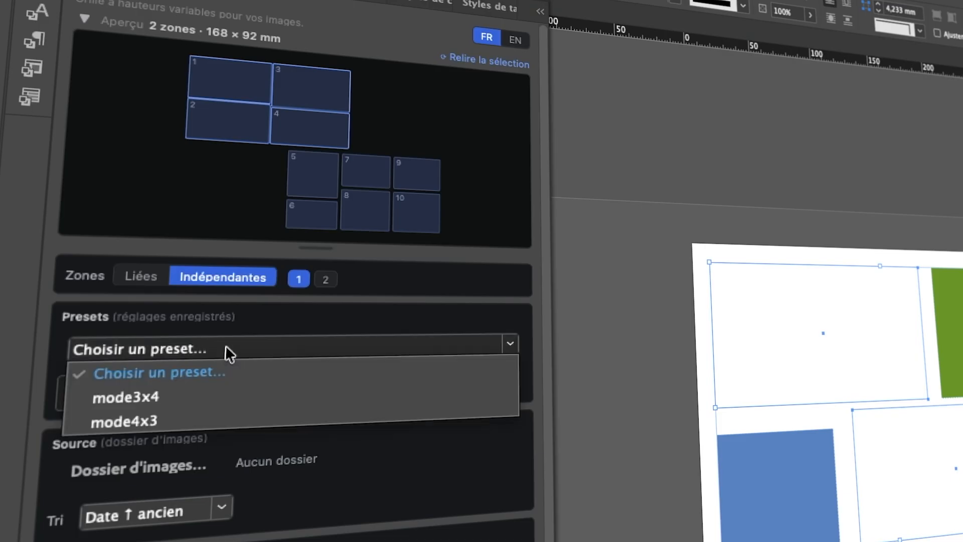
left_click(152, 396)
left_click(191, 349)
left_click(176, 416)
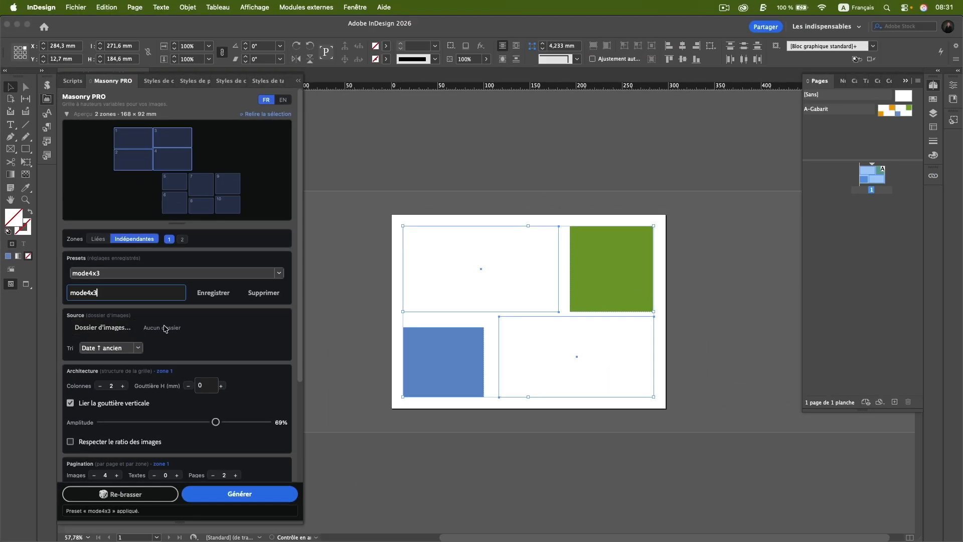
Step: Expand the existing grid section and examine its emptying, refilling and deletion options along with the zone preview
scroll(224, 331, "down", 5)
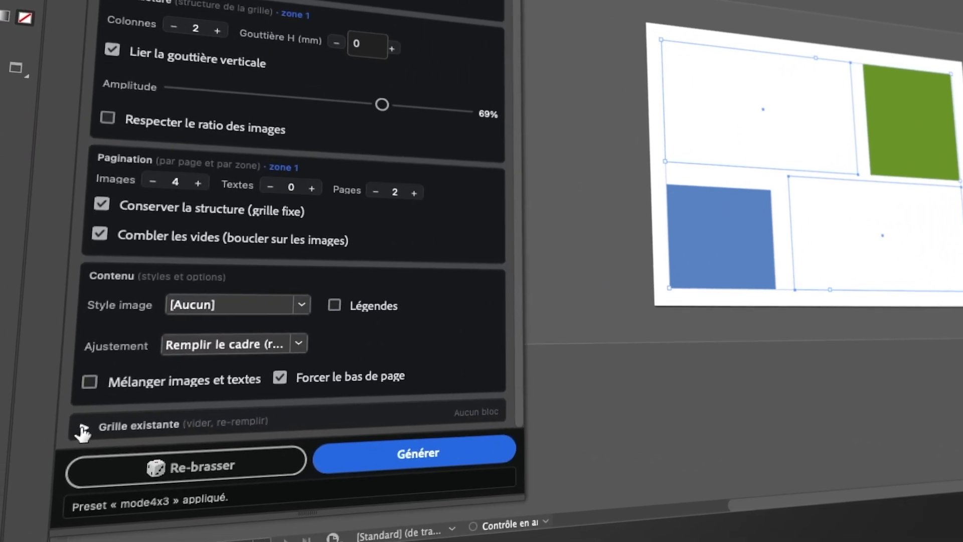
left_click(83, 428)
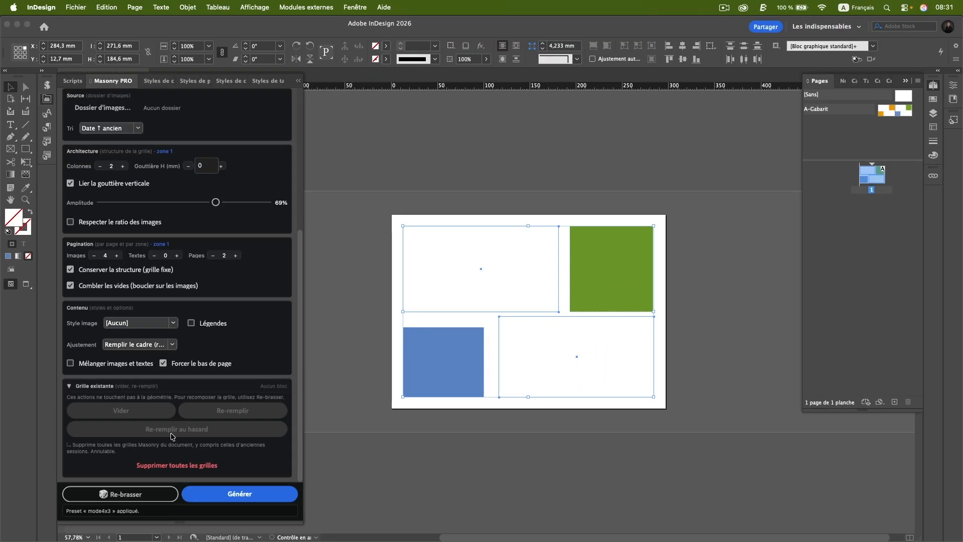
scroll(258, 368, "up", 5)
scroll(173, 436, "up", 3)
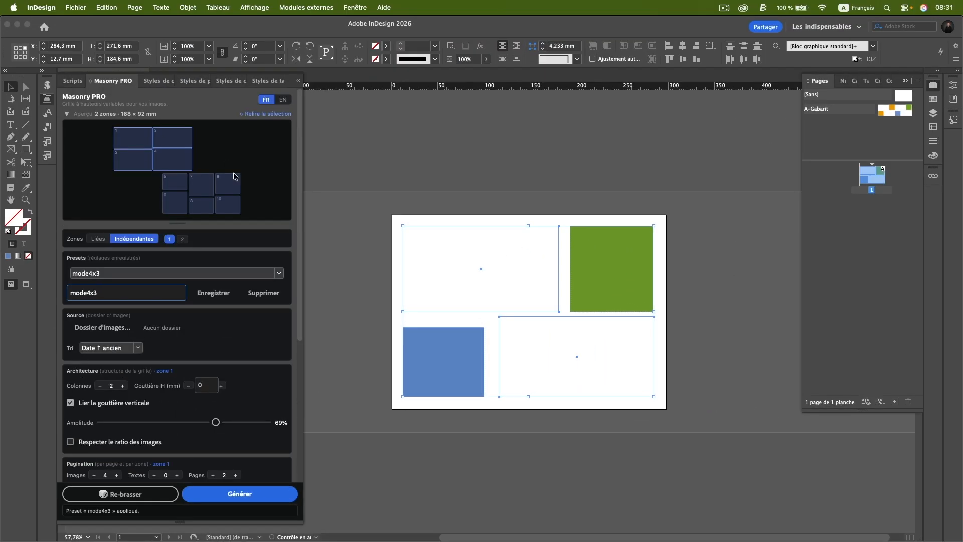
scroll(196, 205, "down", 7)
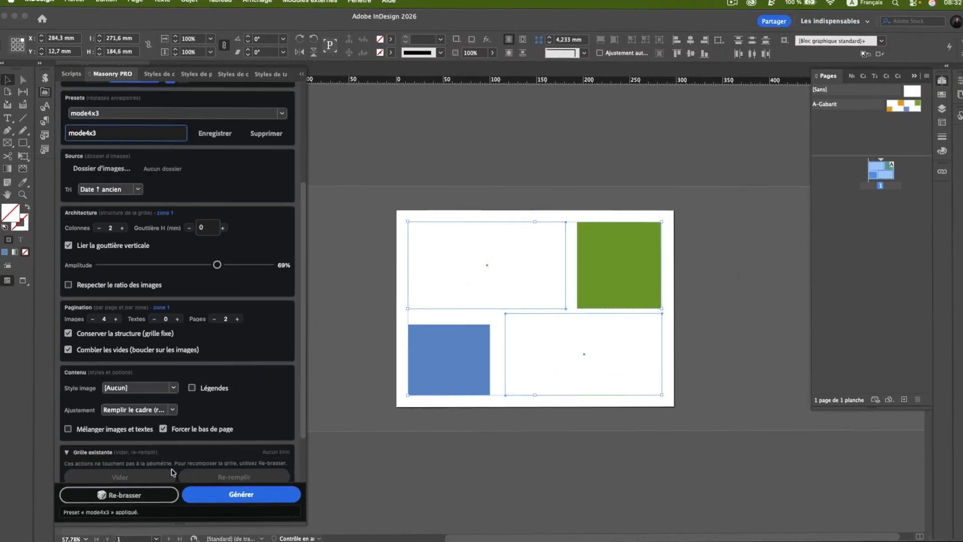
scroll(300, 409, "up", 8)
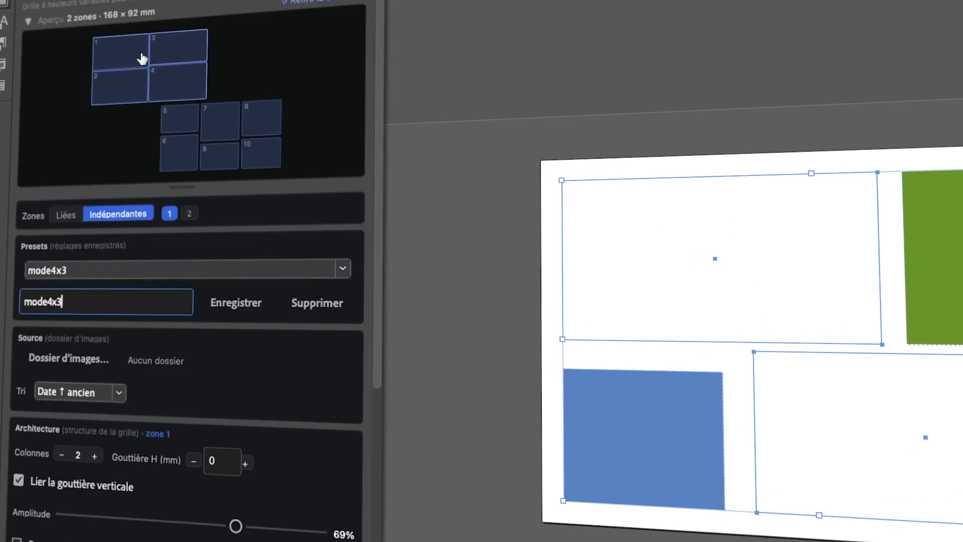
Step: Try one text block in zone 1's pagination, check the preview, and return the text count to 0
scroll(140, 332, "down", 3)
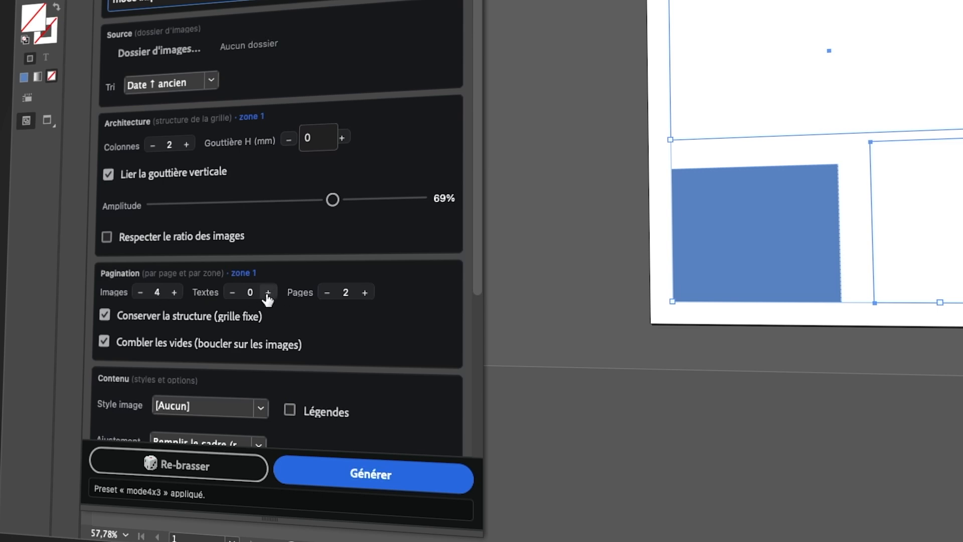
left_click(268, 293)
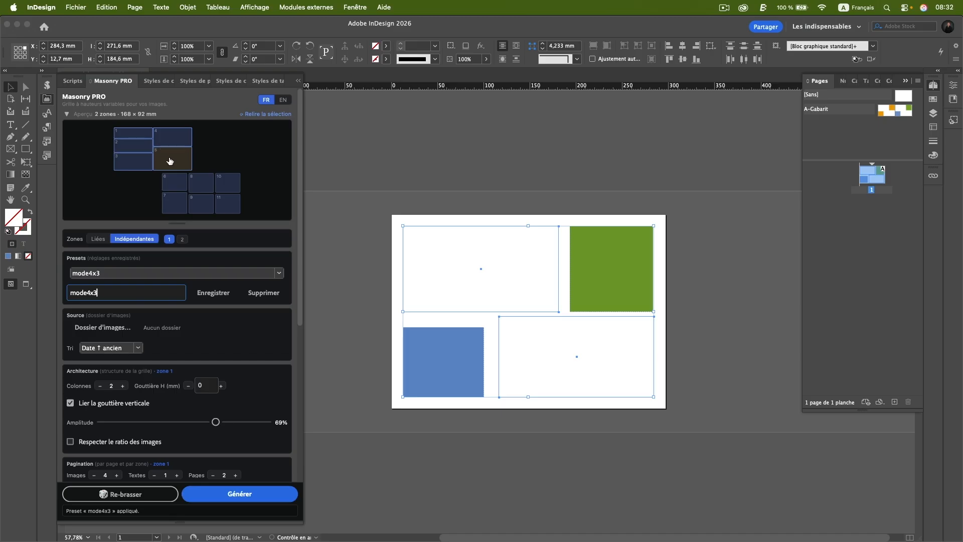
scroll(232, 10, "down", 5)
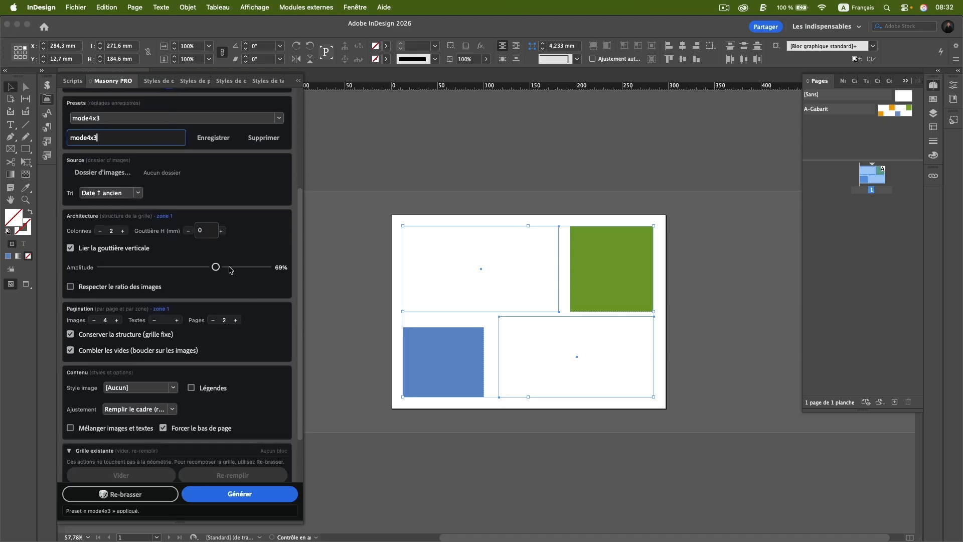
scroll(196, 282, "up", 3)
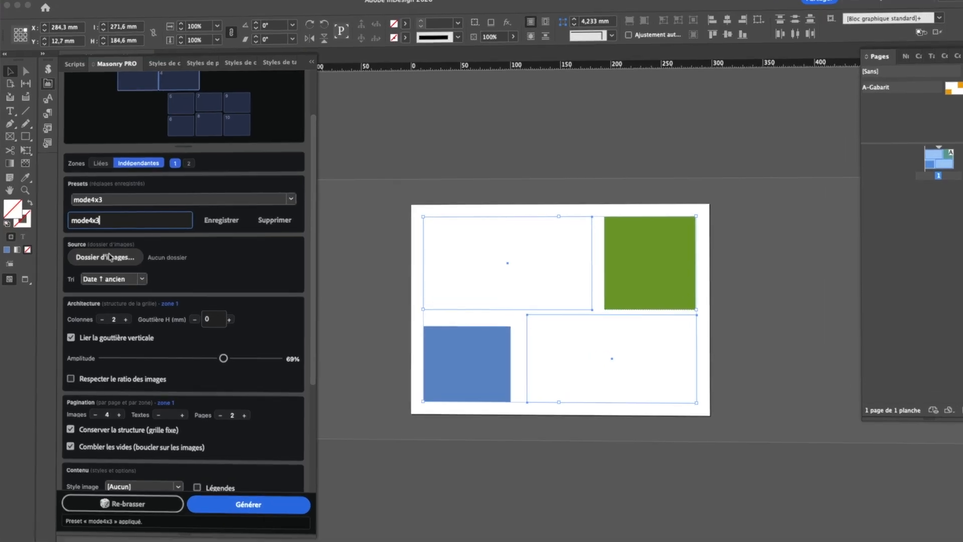
scroll(78, 199, "down", 1)
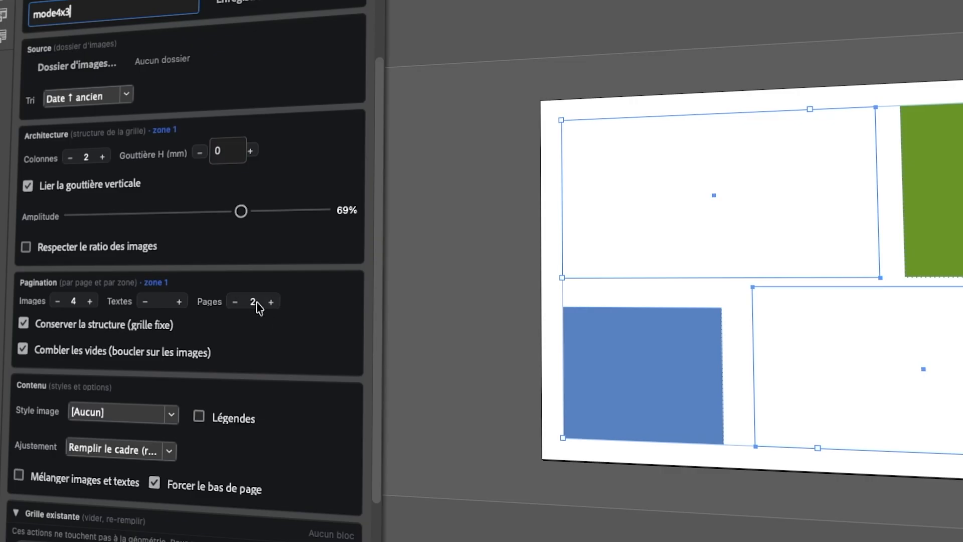
scroll(257, 307, "up", 5)
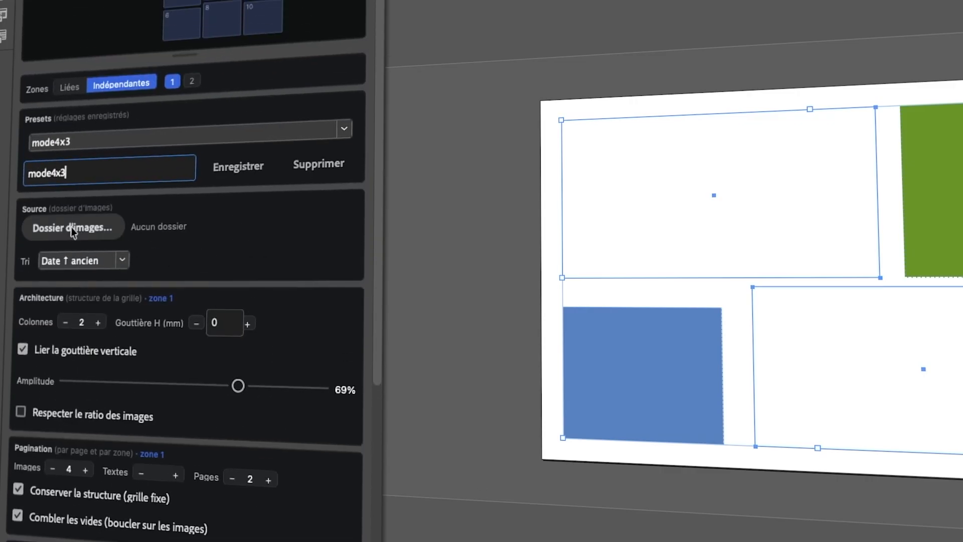
Step: Set zone 1's horizontal gutter to 1 mm, unlink the vertical gutter, and link it again
scroll(75, 236, "down", 2)
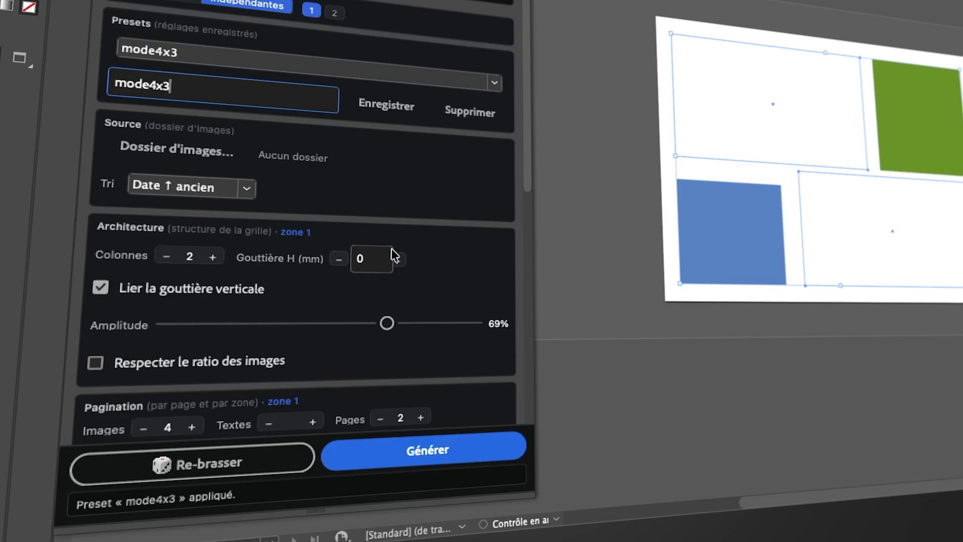
left_click(399, 260)
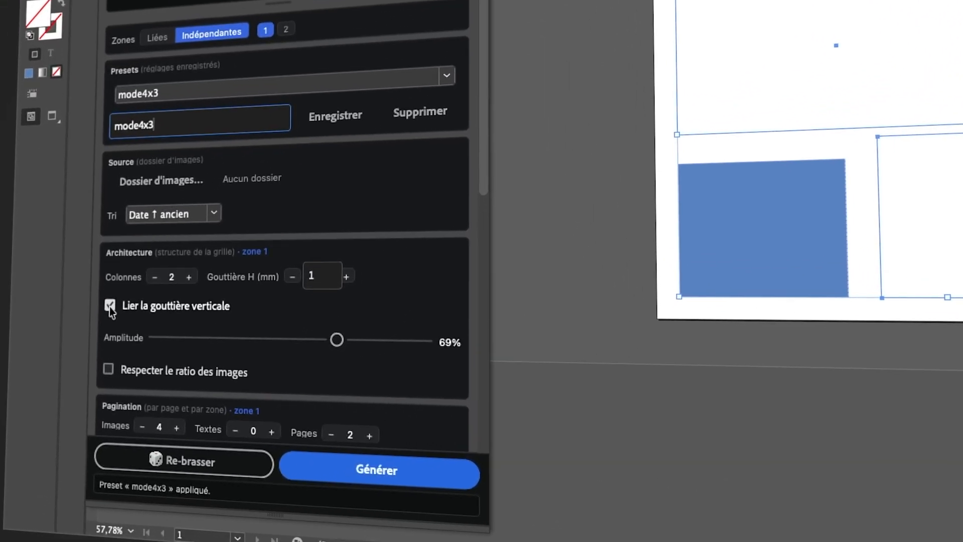
left_click(109, 306)
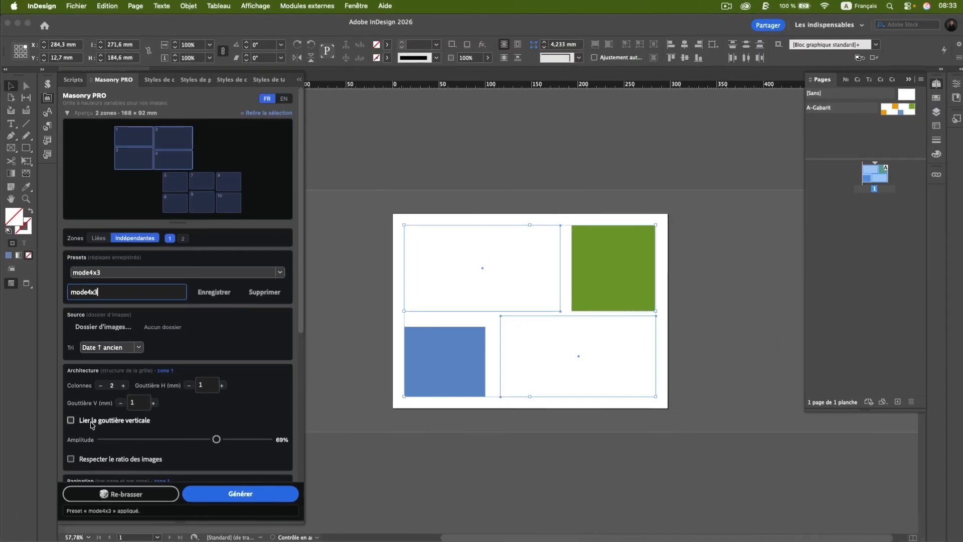
left_click(136, 365)
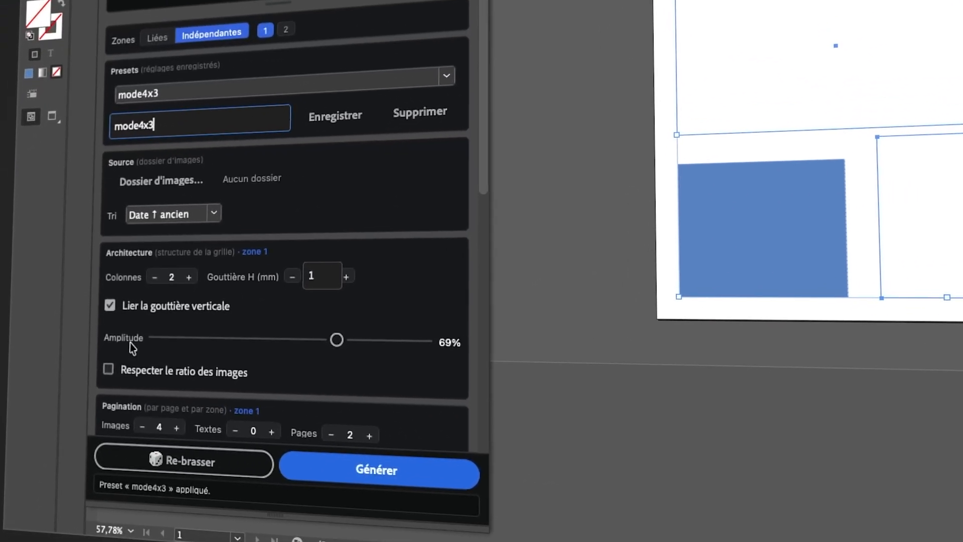
Step: Test zone 1's height amplitude at 0% and higher values, and set it to 75%
left_click_drag(337, 340, 111, 329)
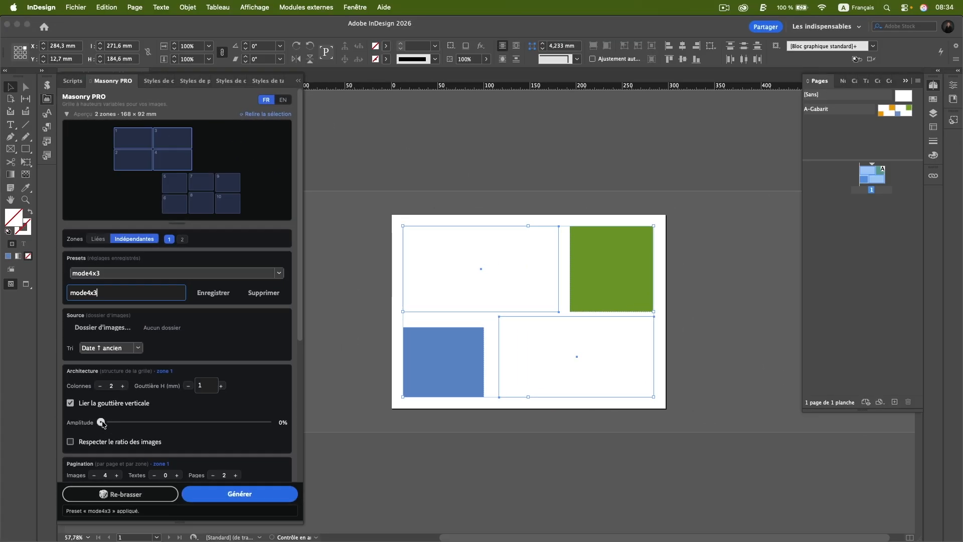
left_click_drag(145, 372, 311, 377)
left_click_drag(226, 425, 236, 425)
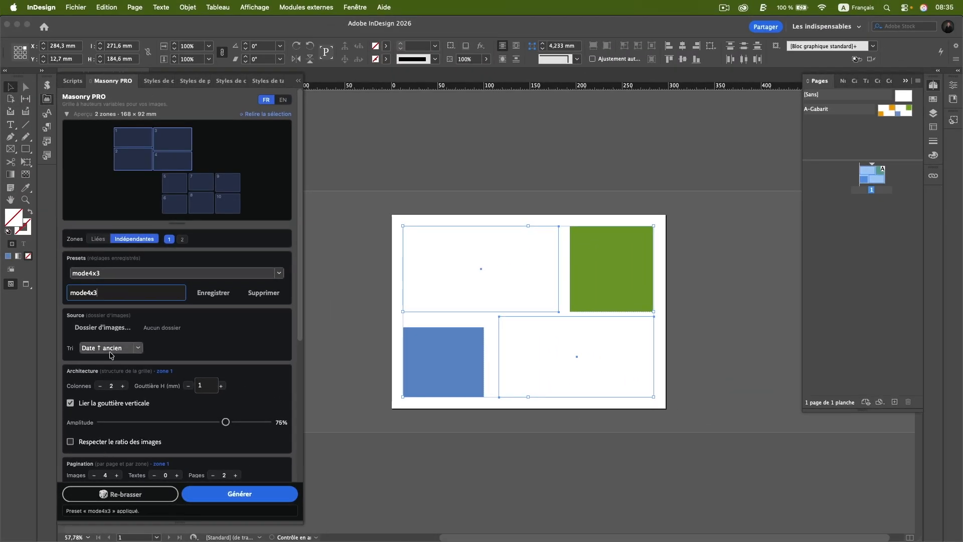
Step: Choose the folder of images as the source for the grid
left_click(97, 328)
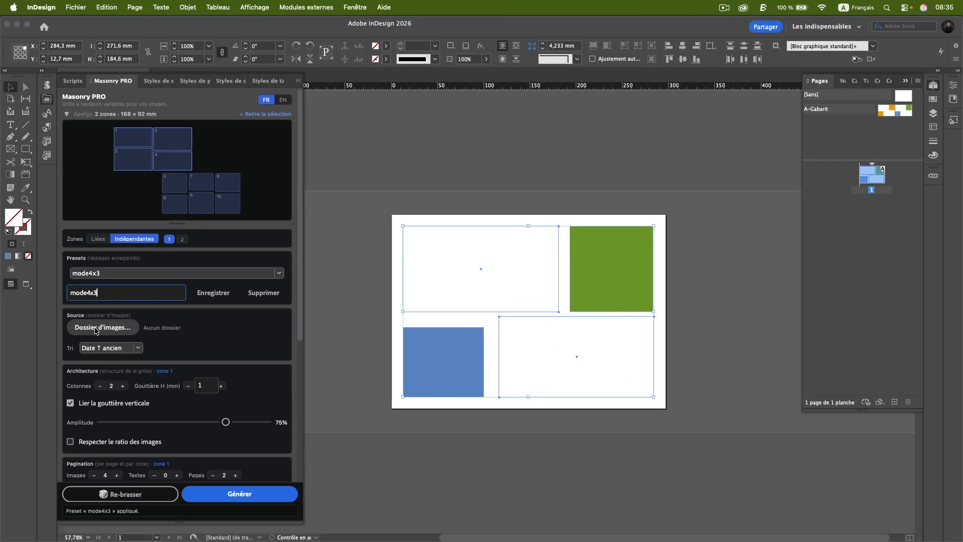
left_click(903, 382)
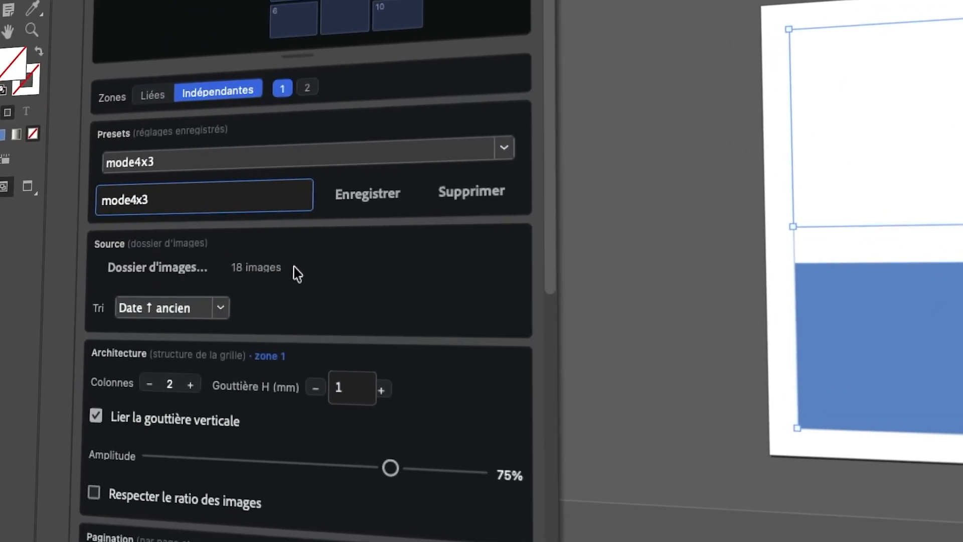
Step: Make zone 1 respect the image ratios and set the ratio mode to Strict (Pinterest)
scroll(294, 273, "down", 6)
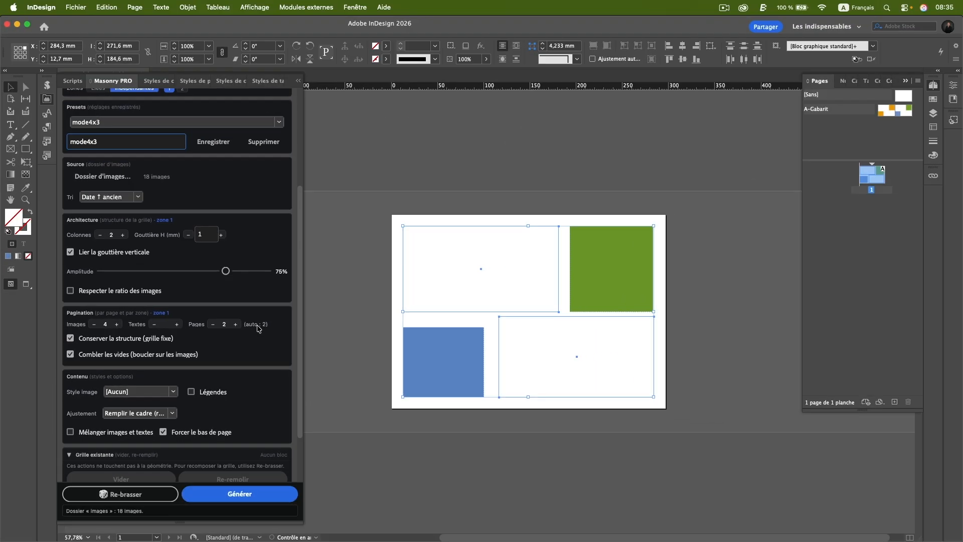
scroll(258, 327, "up", 3)
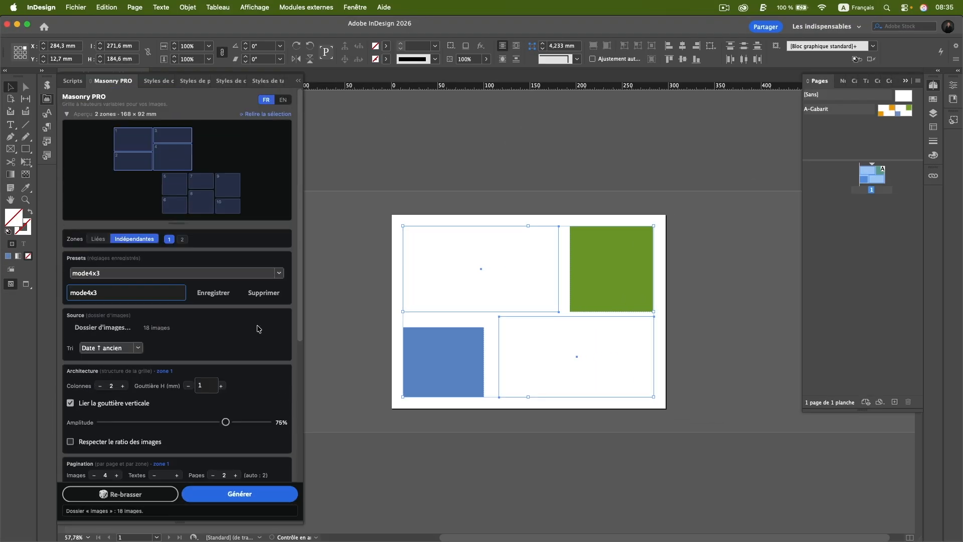
left_click(70, 443)
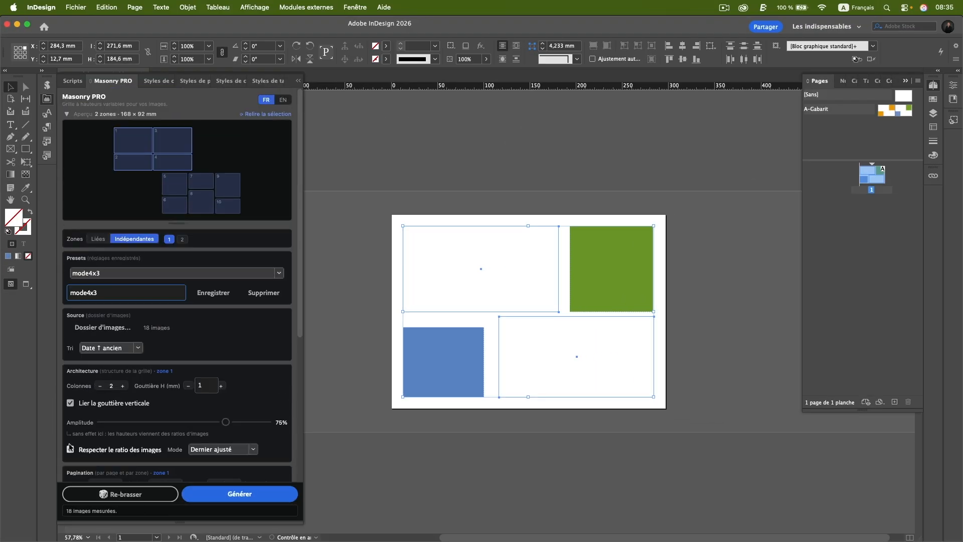
scroll(150, 427, "down", 3)
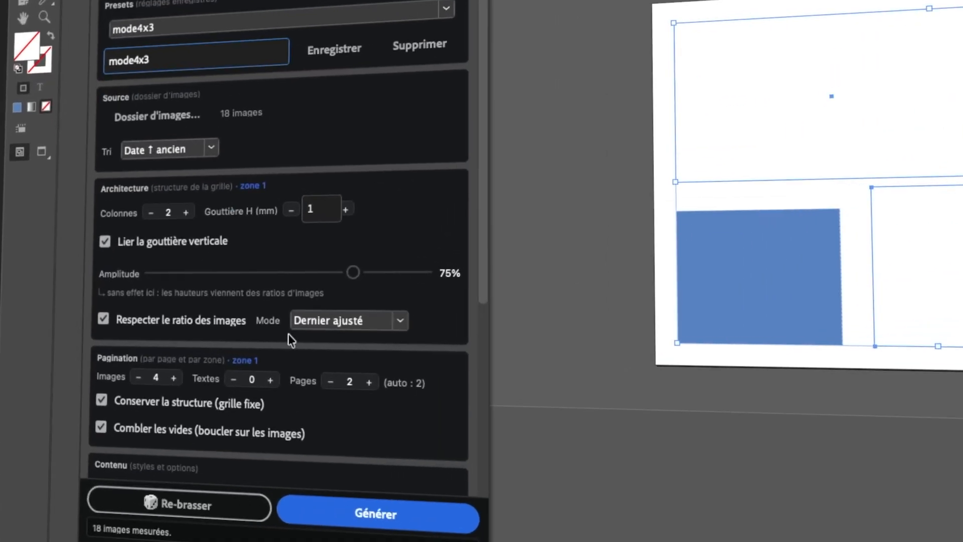
left_click(359, 291)
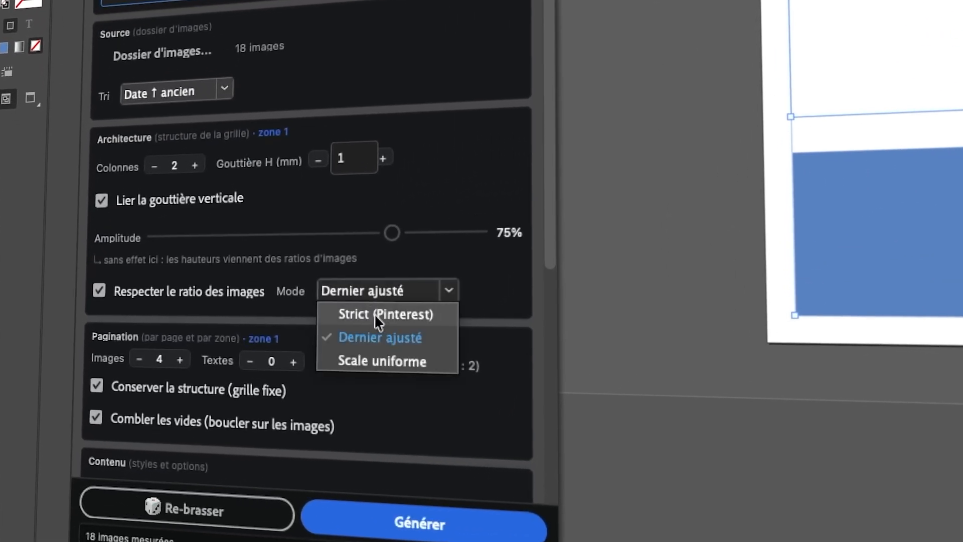
left_click(377, 316)
Step: Try the Dernier ajusté and Scale uniforme ratio modes for zone 1, and turn off respecting the image ratios
scroll(465, 188, "up", 3)
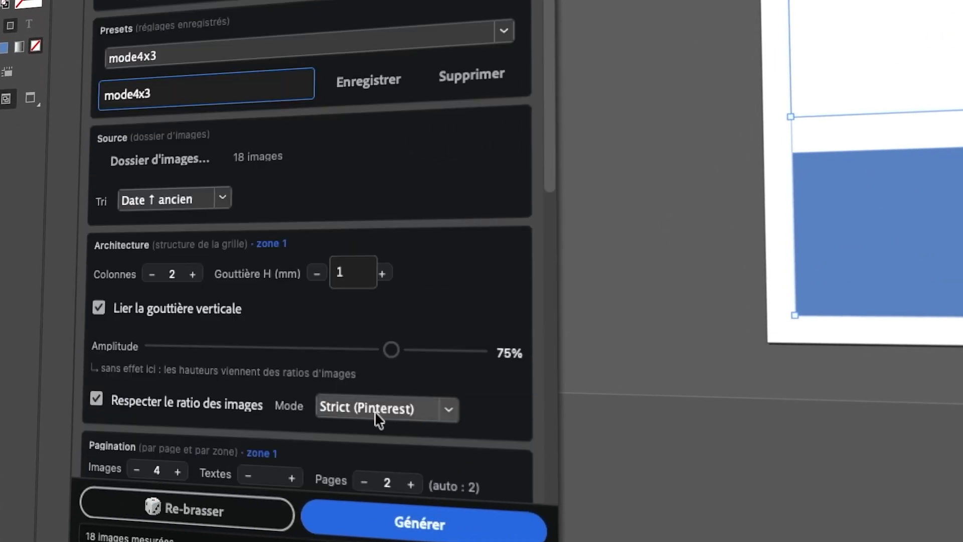
left_click(379, 414)
left_click(379, 456)
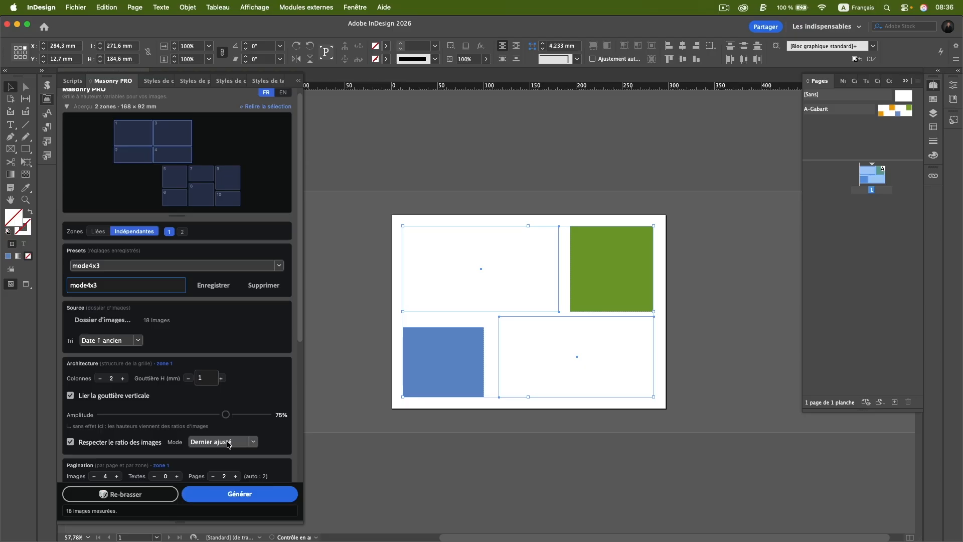
left_click(228, 444)
left_click(231, 476)
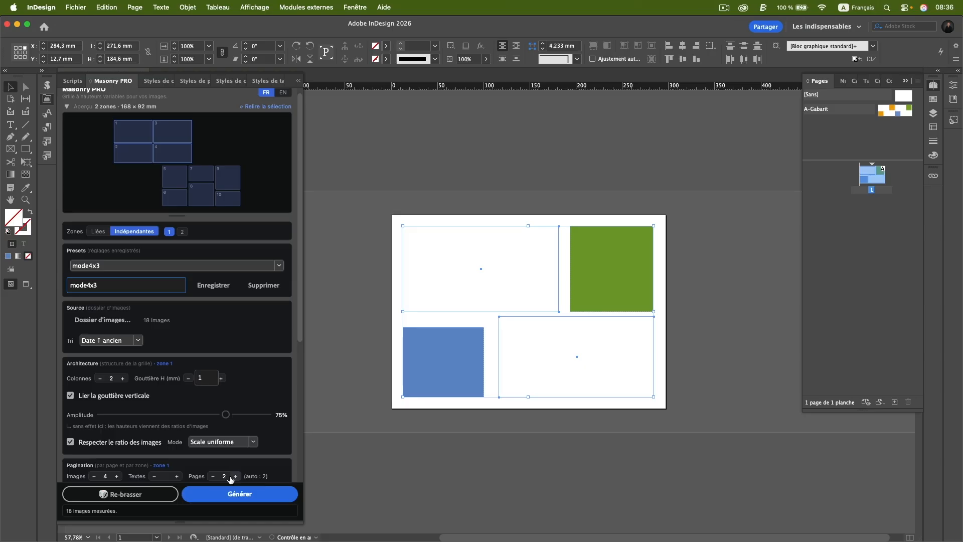
left_click(143, 442)
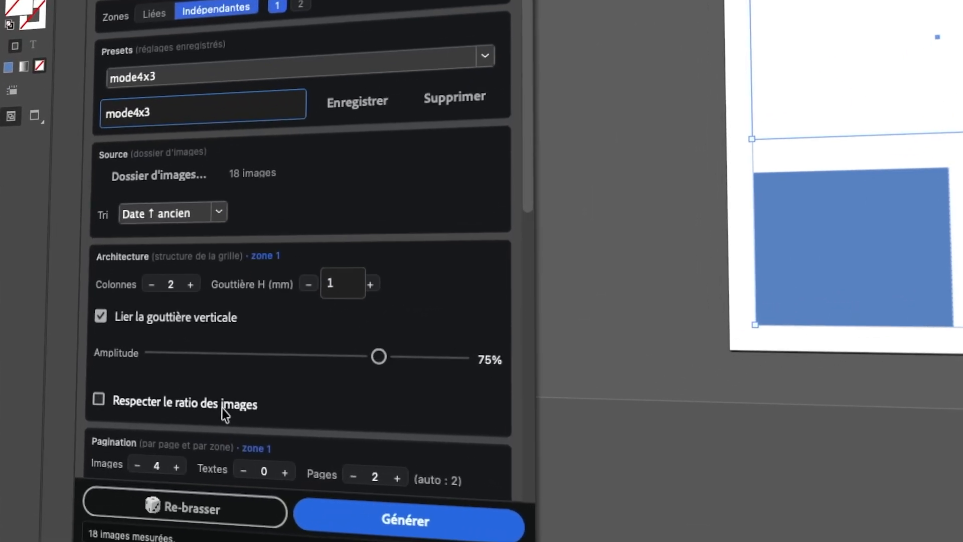
Step: Generate the image grid with the current zone settings and review the layout on both pages
scroll(143, 444, "down", 5)
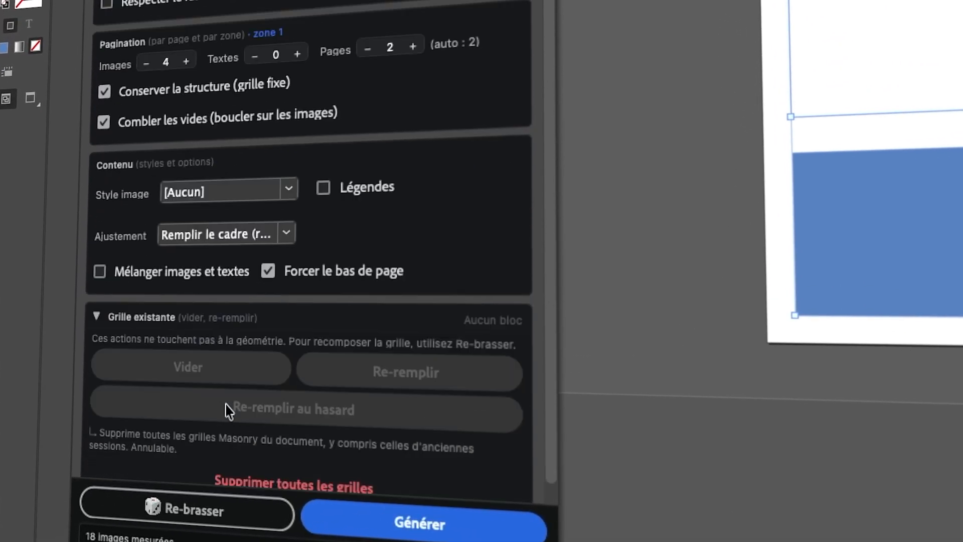
scroll(228, 412, "down", 1)
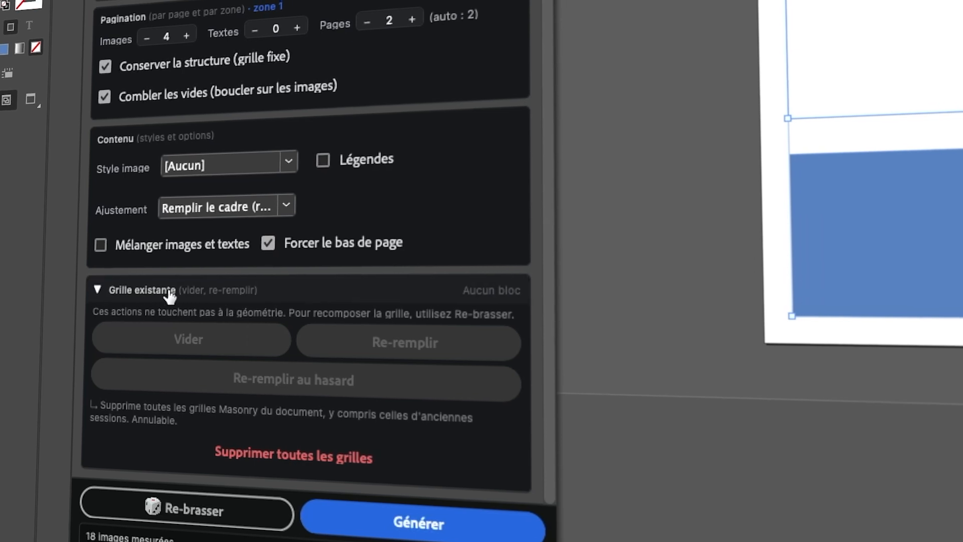
scroll(170, 296, "up", 5)
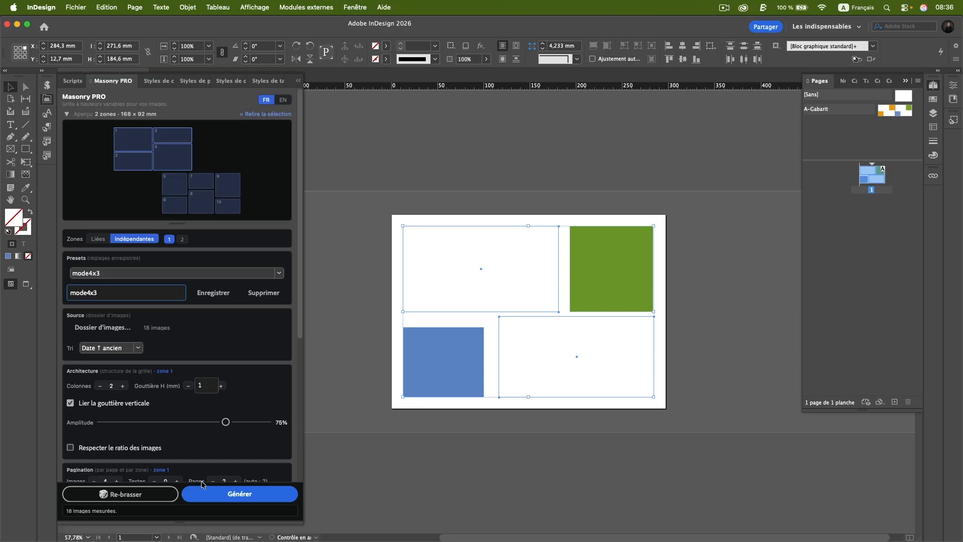
left_click(224, 495)
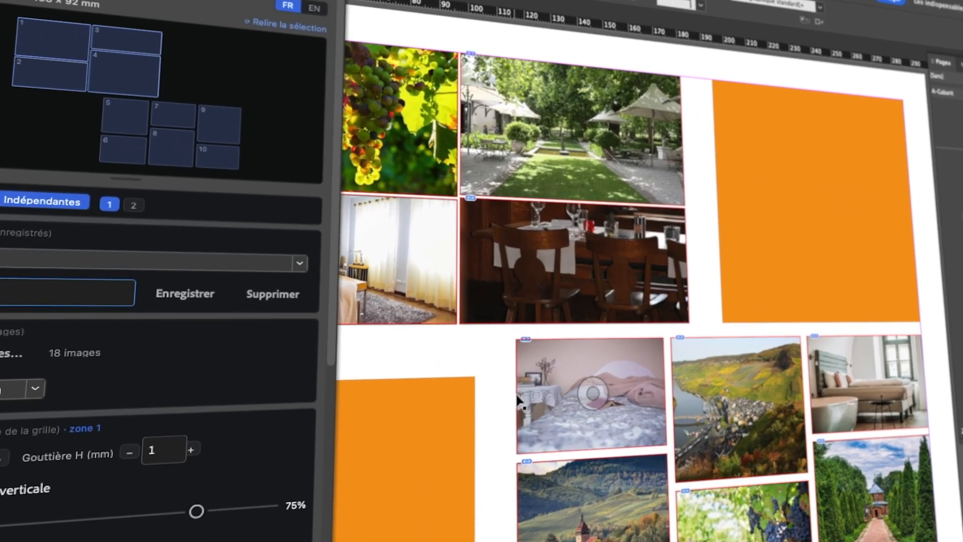
scroll(518, 419, "down", 2)
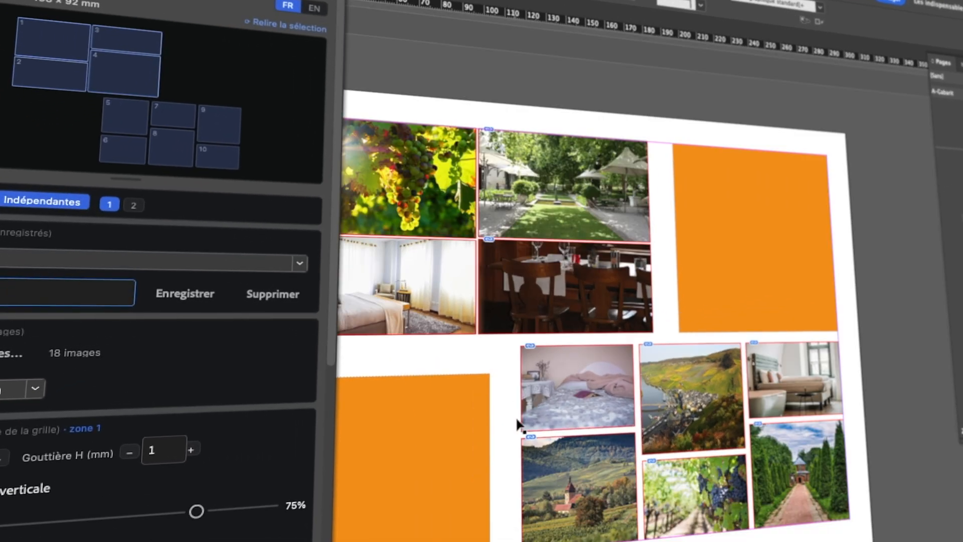
scroll(517, 419, "left", 4)
scroll(517, 422, "down", 3)
scroll(517, 427, "up", 3)
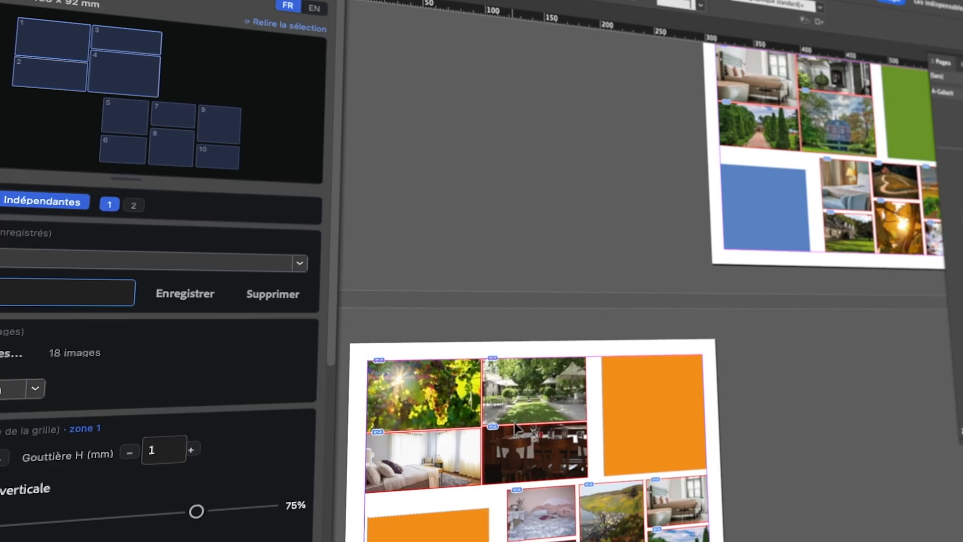
scroll(518, 426, "down", 2)
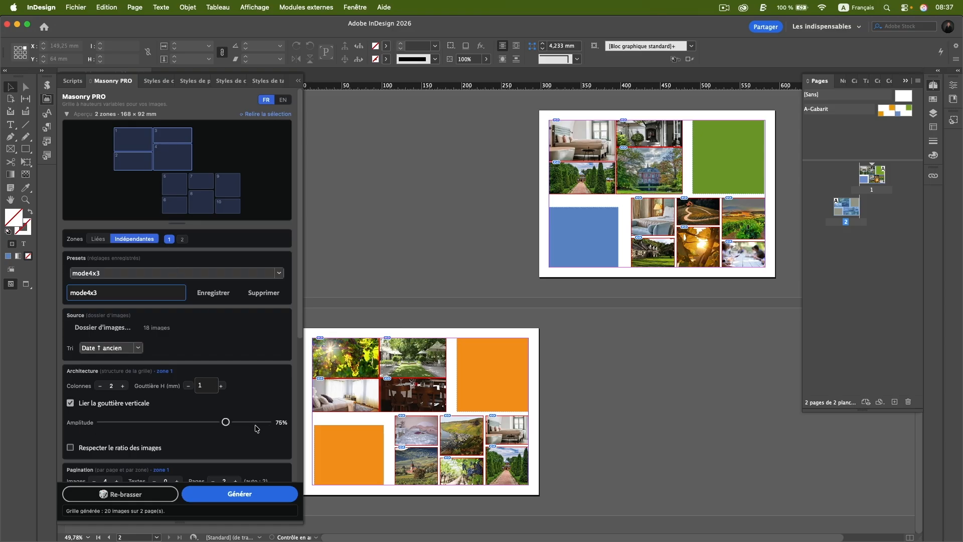
Step: Set zone 1's height amplitude to 0% and regenerate the grid
left_click_drag(227, 423, 100, 422)
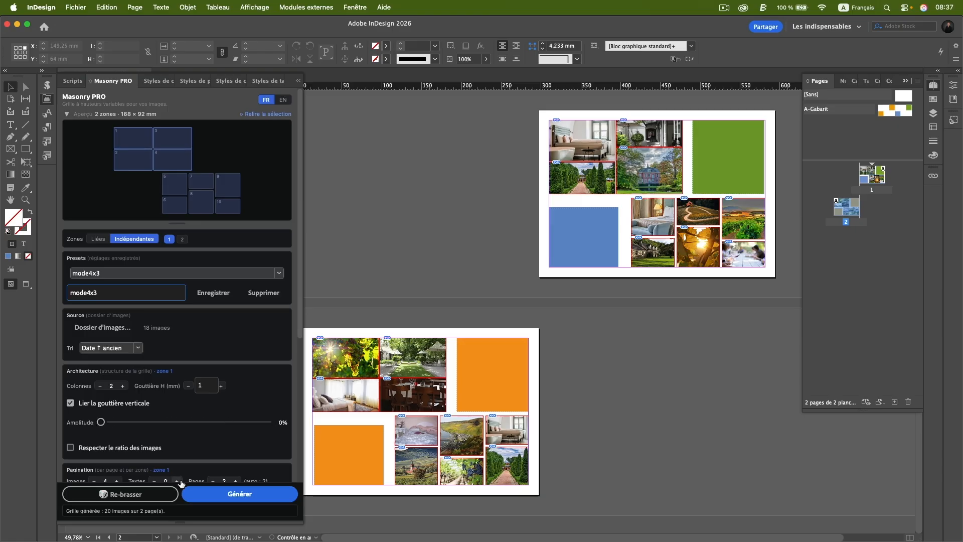
left_click(239, 494)
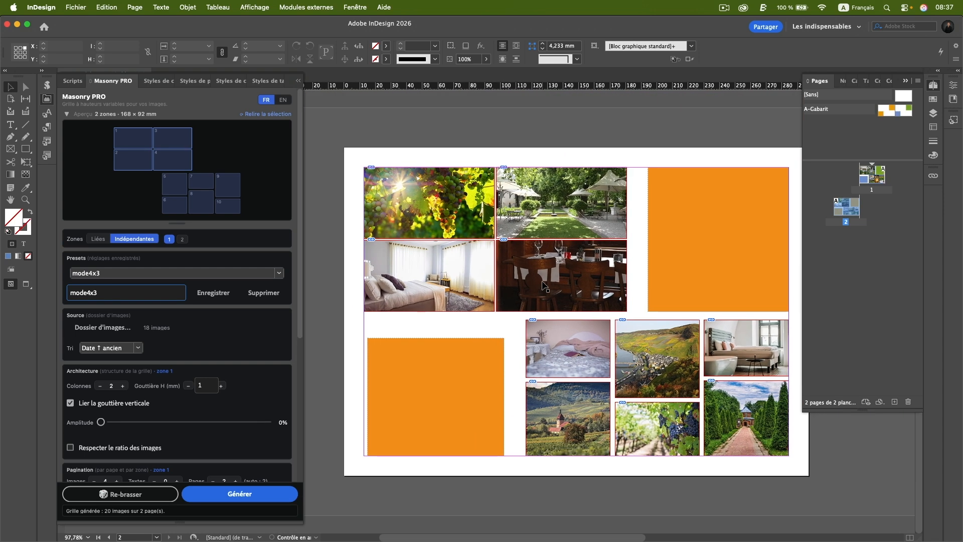
scroll(543, 285, "right", 1)
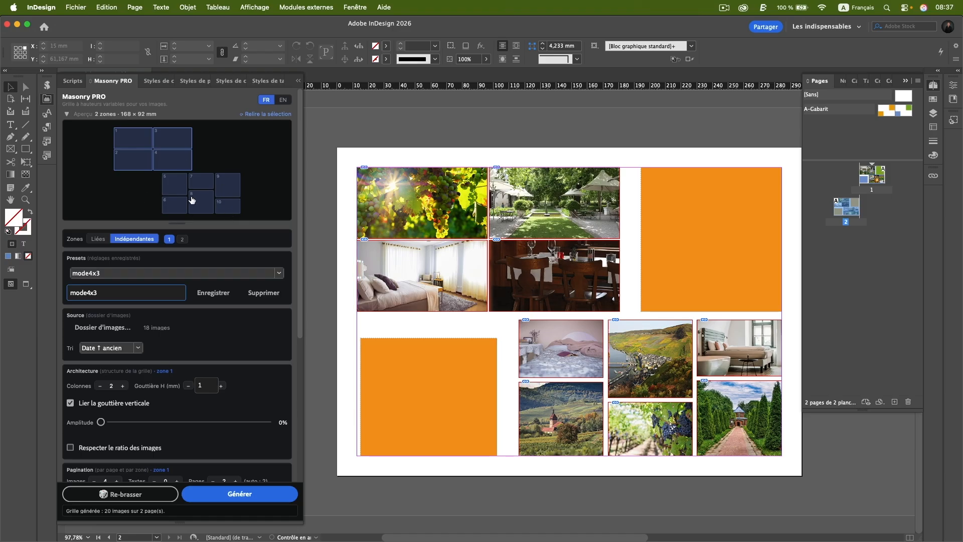
Step: Set zone 2's height amplitude to 0% and regenerate the grid
left_click(184, 238)
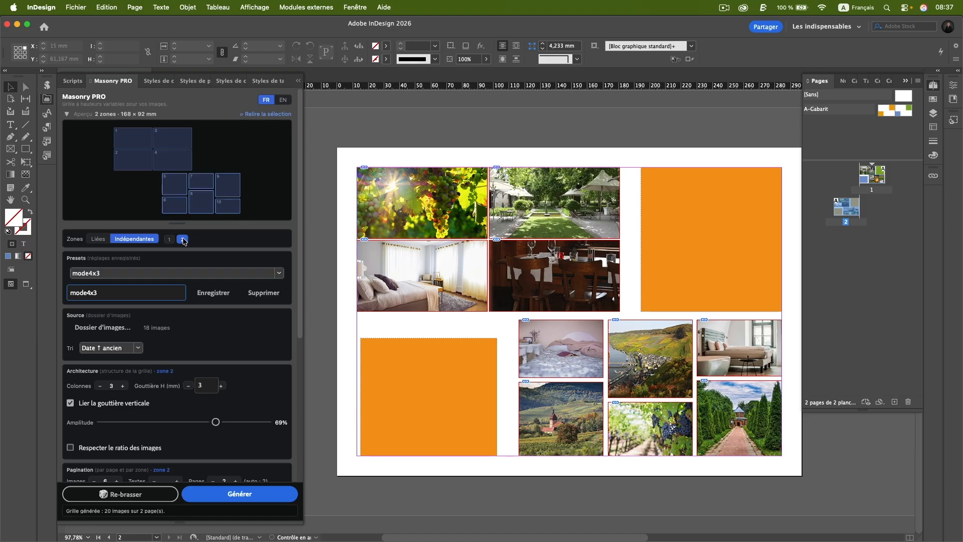
left_click_drag(216, 423, 97, 422)
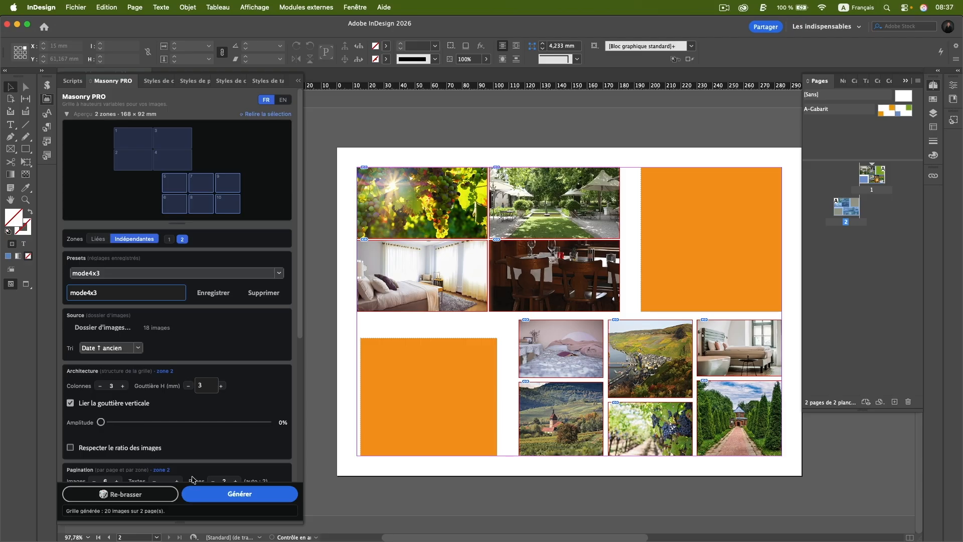
left_click(210, 494)
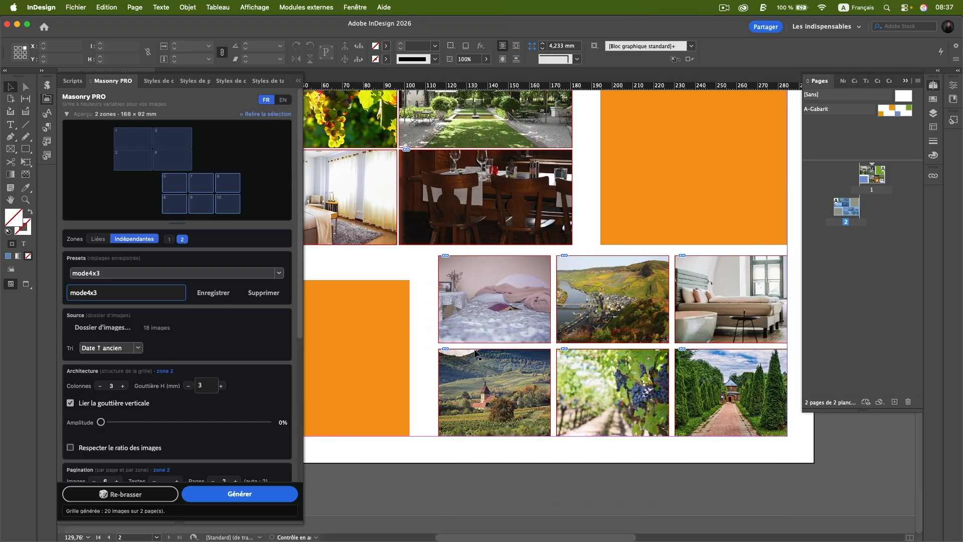
key("super+minus")
key("super+minus")
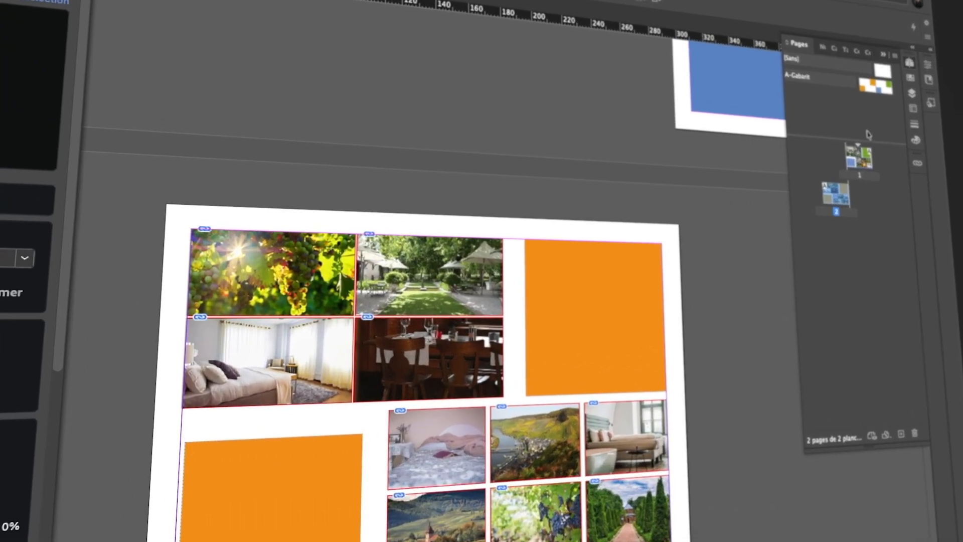
Step: View the A-Gabarit master spread's coloured blocks and return to page 1
double_click(873, 91)
key("super+minus")
key("super+minus")
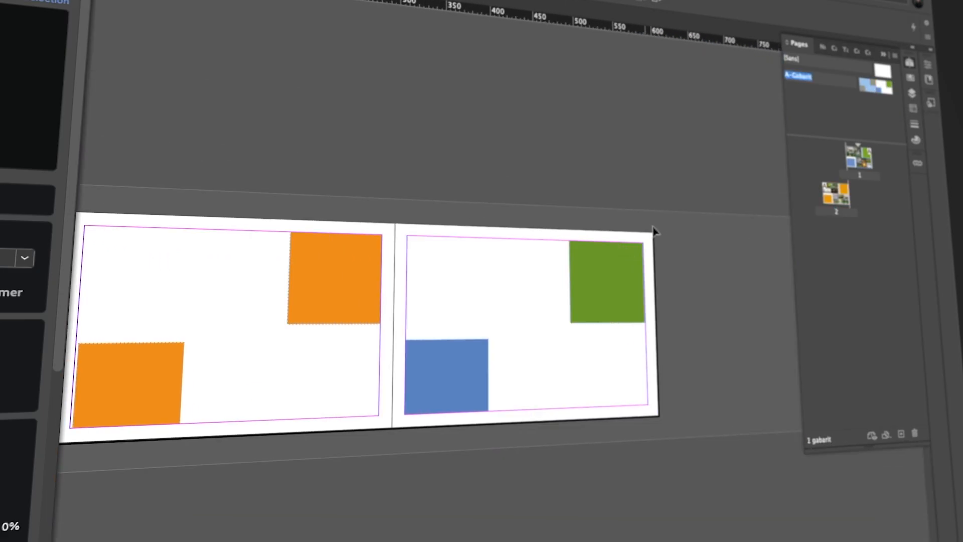
left_click(861, 161)
double_click(861, 161)
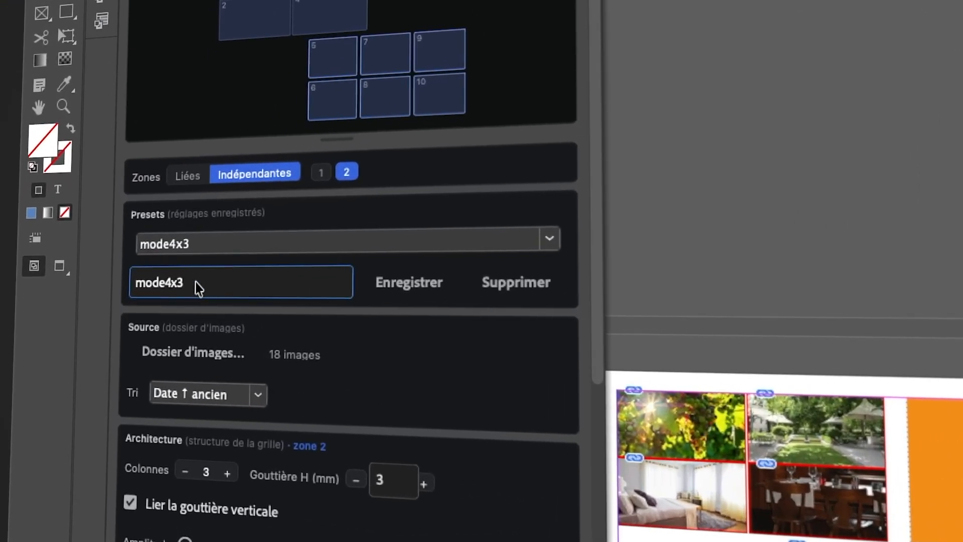
Step: Save the current zone settings as a new preset named mode4x3-sans-amplitude
double_click(194, 285)
left_click(184, 285)
left_click_drag(176, 285, 197, 287)
key("Right")
type("-sans-amplitude")
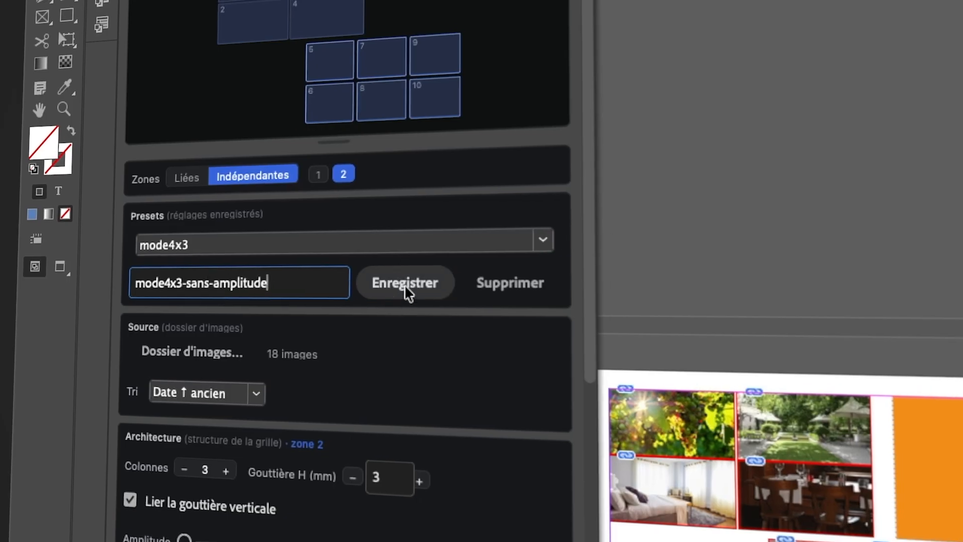
left_click(409, 291)
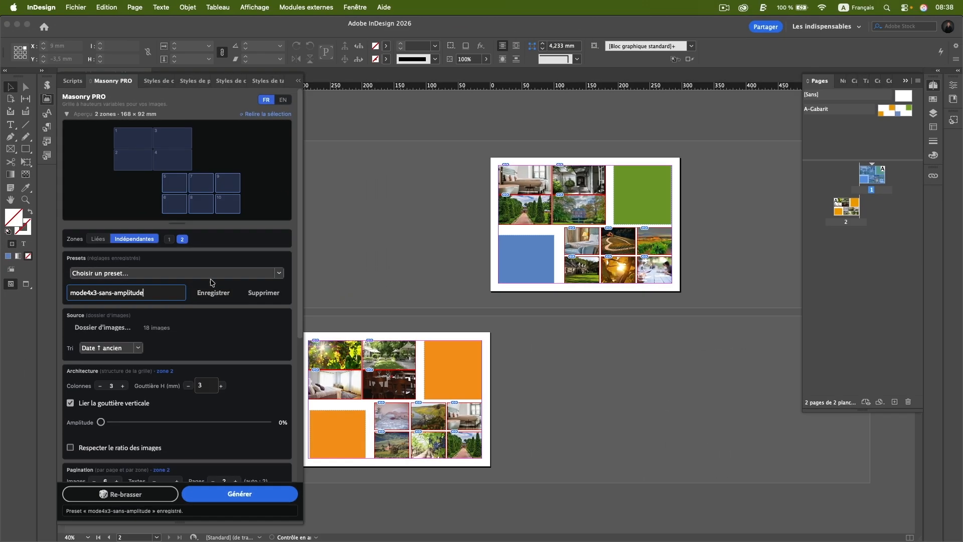
Step: Compare the mode3x4 and mode4x3-sans-amplitude presets in the preview by applying each one
left_click(364, 255)
left_click(95, 295)
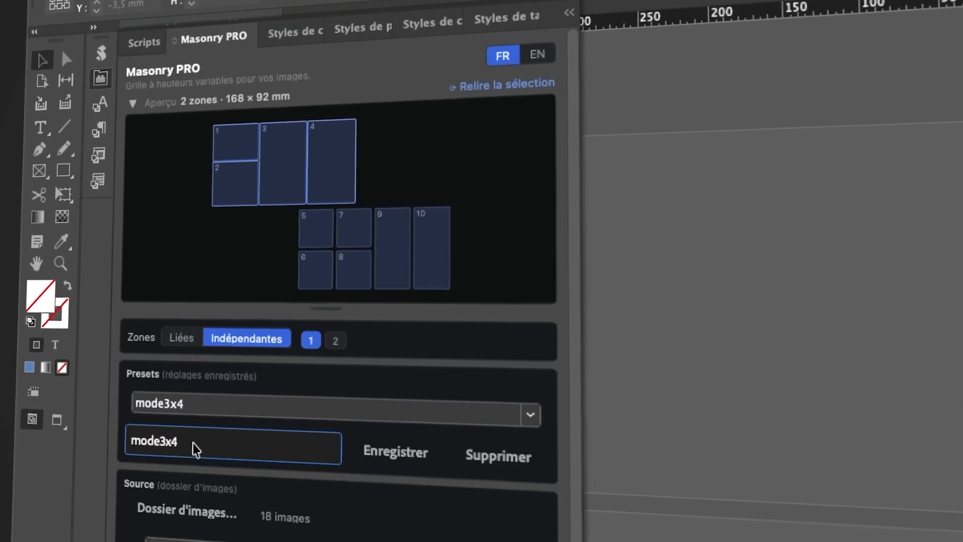
left_click(261, 426)
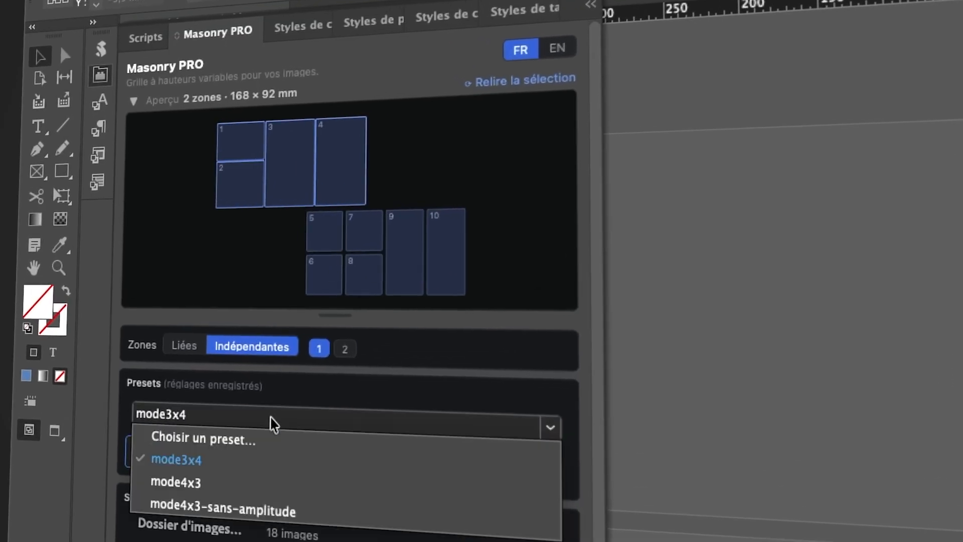
left_click(256, 512)
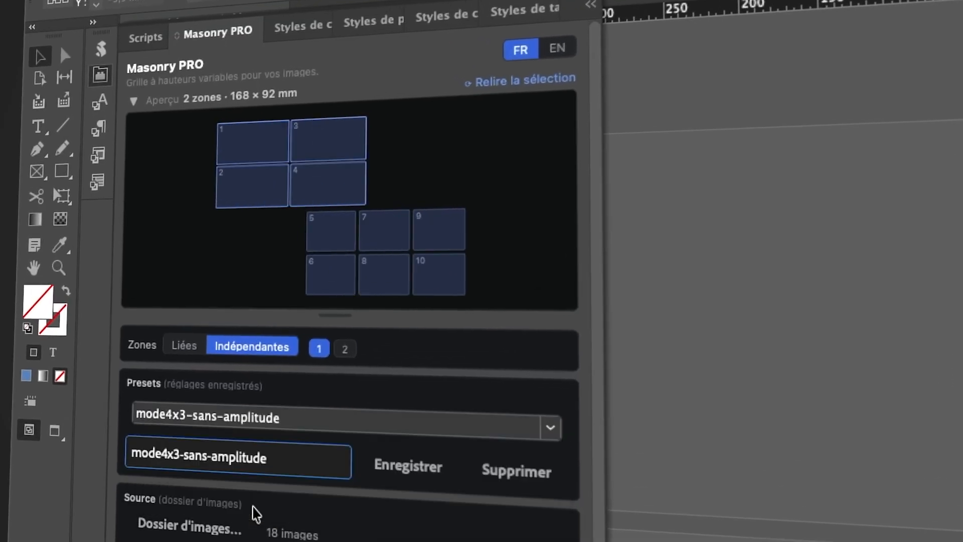
Step: Apply the mode3x4 preset and regenerate the grid from it
left_click(309, 428)
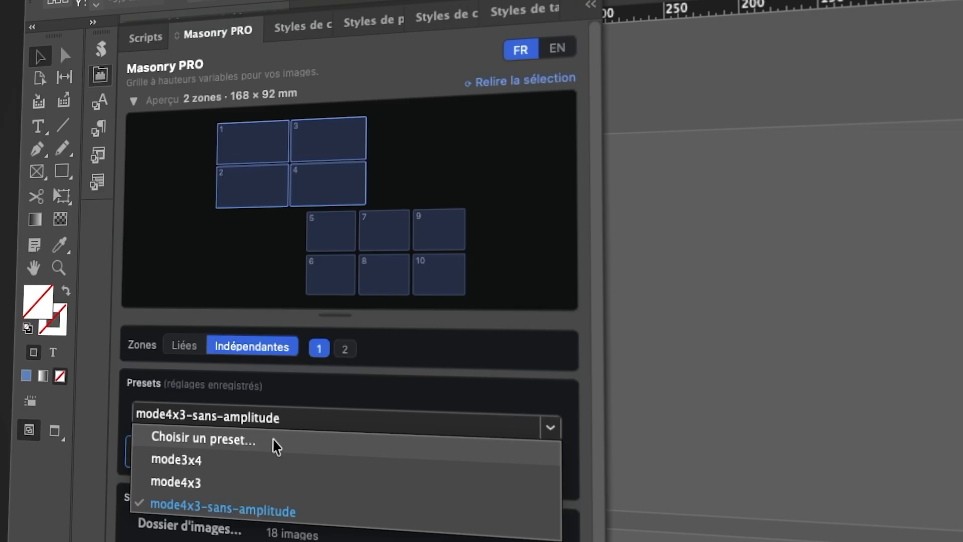
left_click(251, 461)
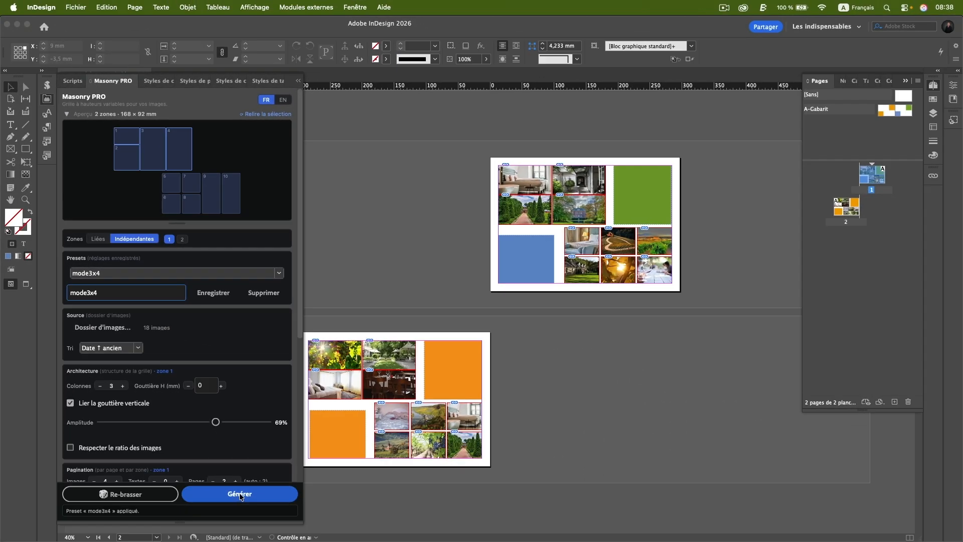
left_click(240, 495)
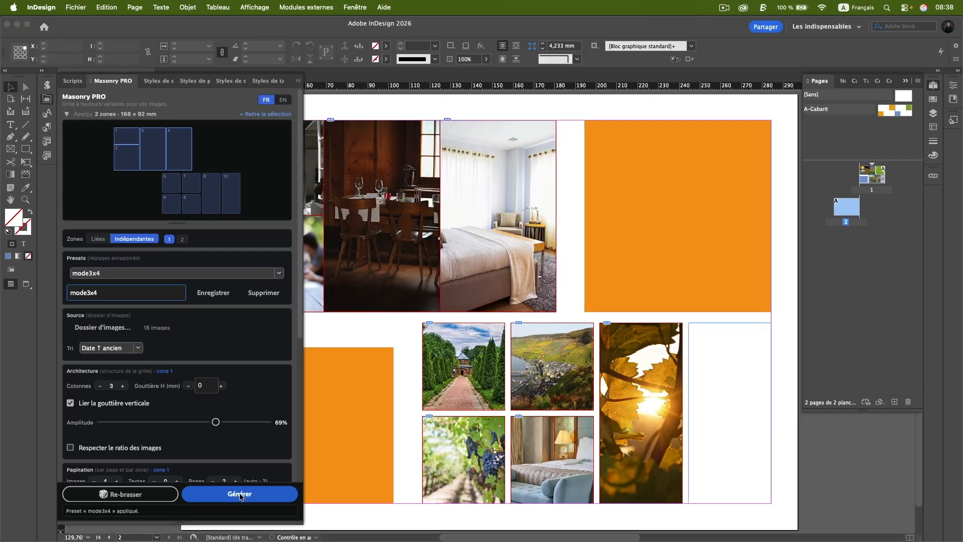
Step: Apply the mode4x3-sans-amplitude preset and regenerate the grid from it
left_click(188, 273)
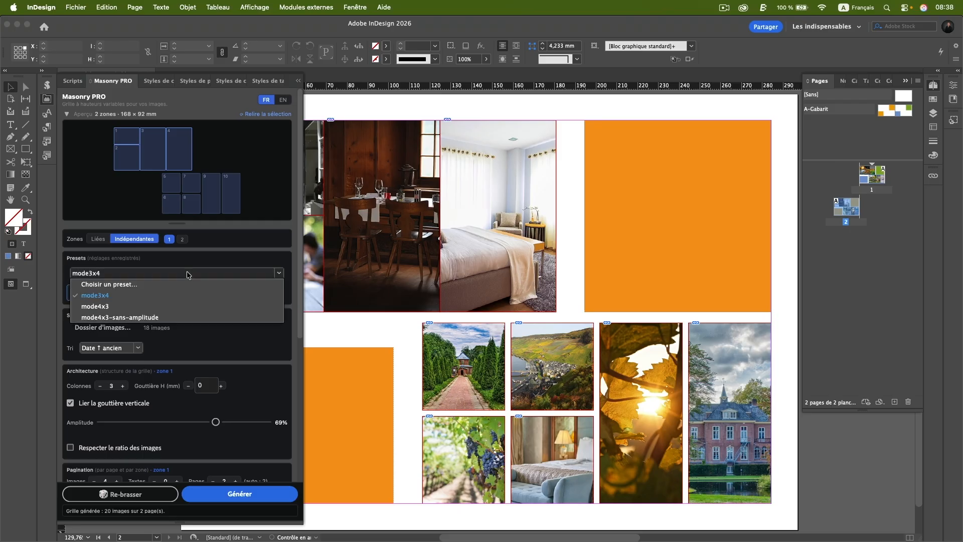
left_click(141, 317)
left_click(238, 496)
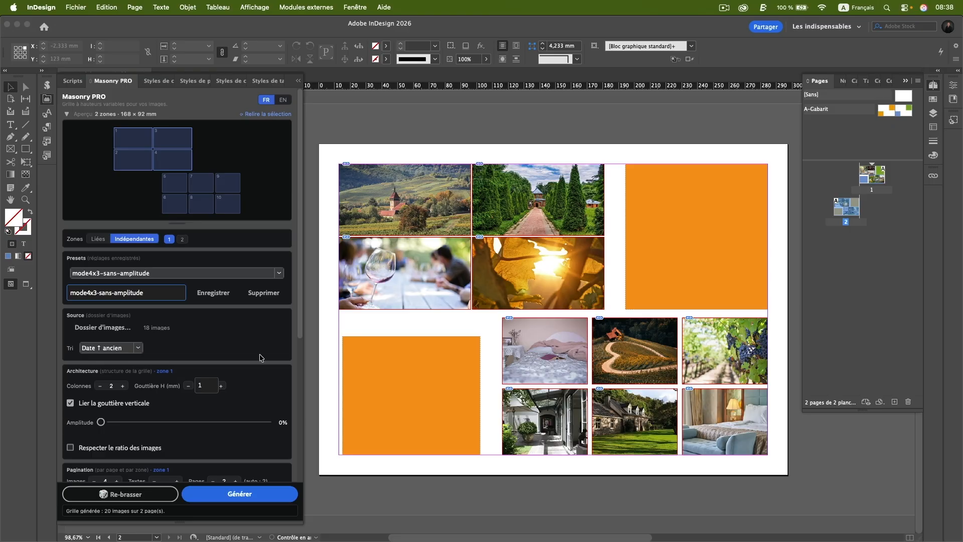
Step: Enable respecting the image ratios for zone 1 and regenerate the grid
left_click(126, 451)
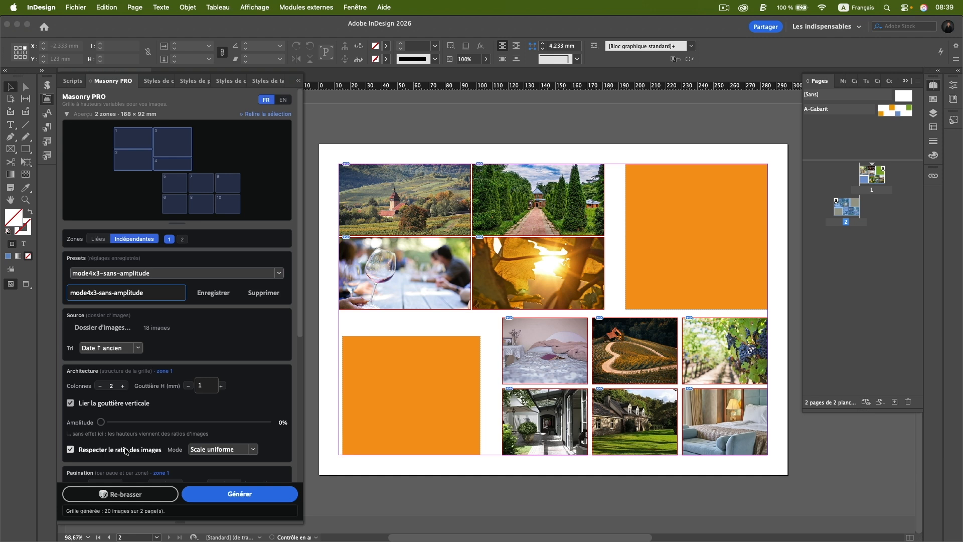
left_click(229, 495)
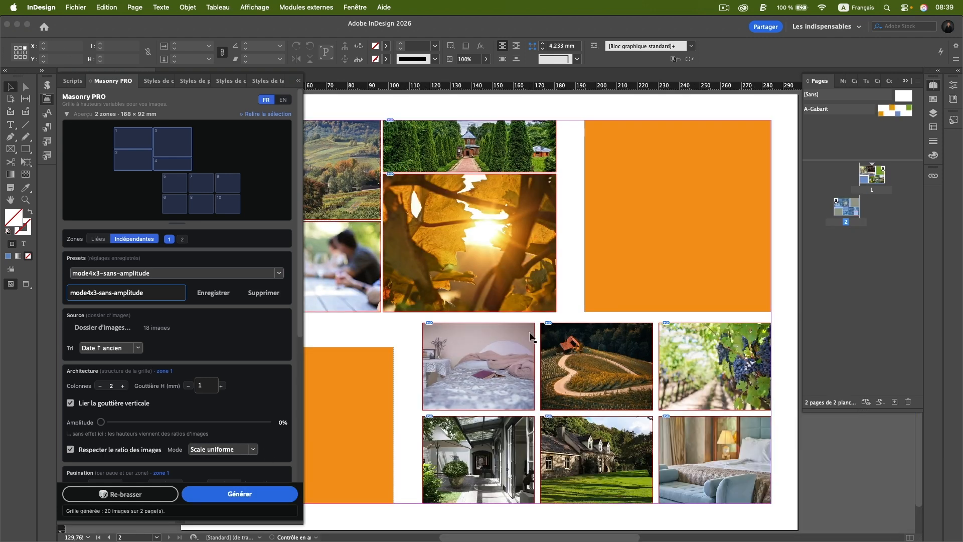
scroll(530, 332, "up", 3)
scroll(530, 329, "down", 3)
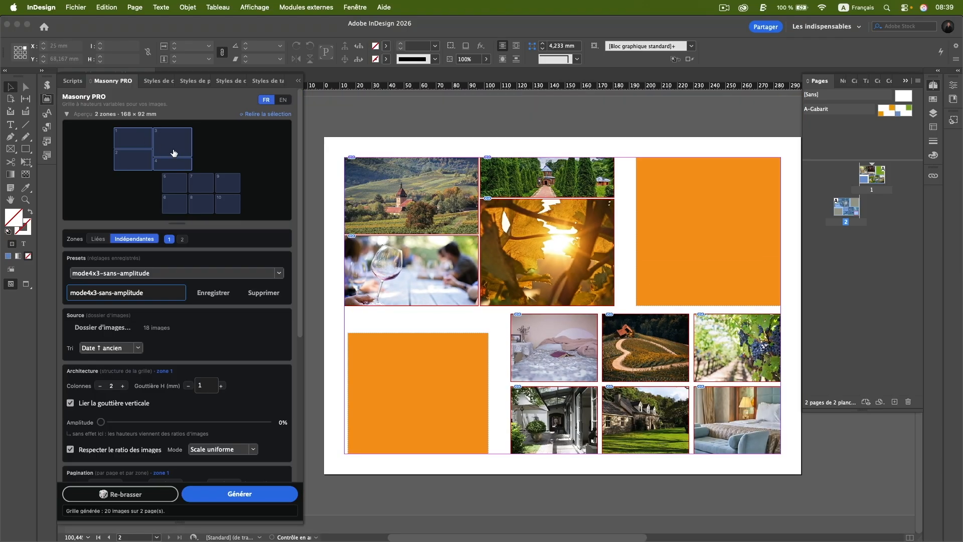
Step: Set zone 1 to include 1 text block per page and regenerate the grid
left_click(182, 240)
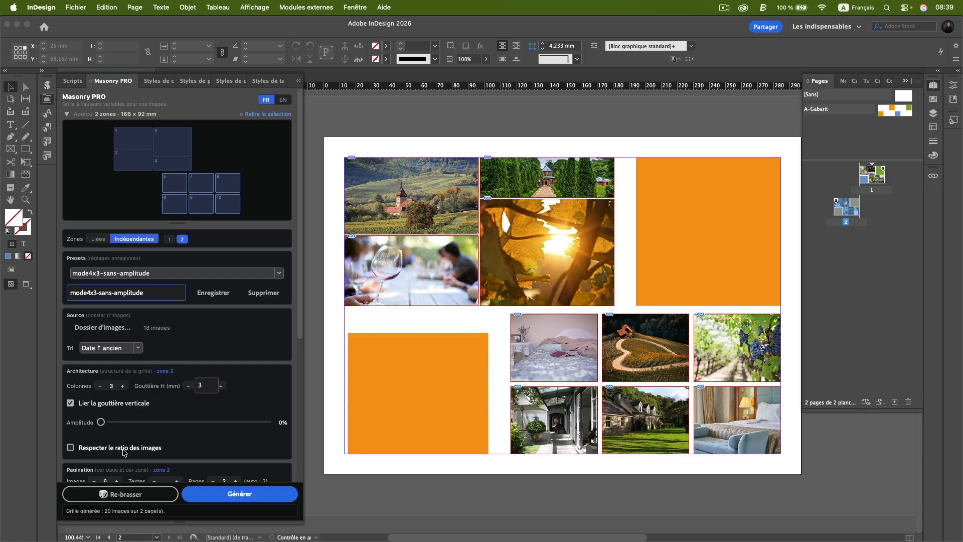
left_click(169, 239)
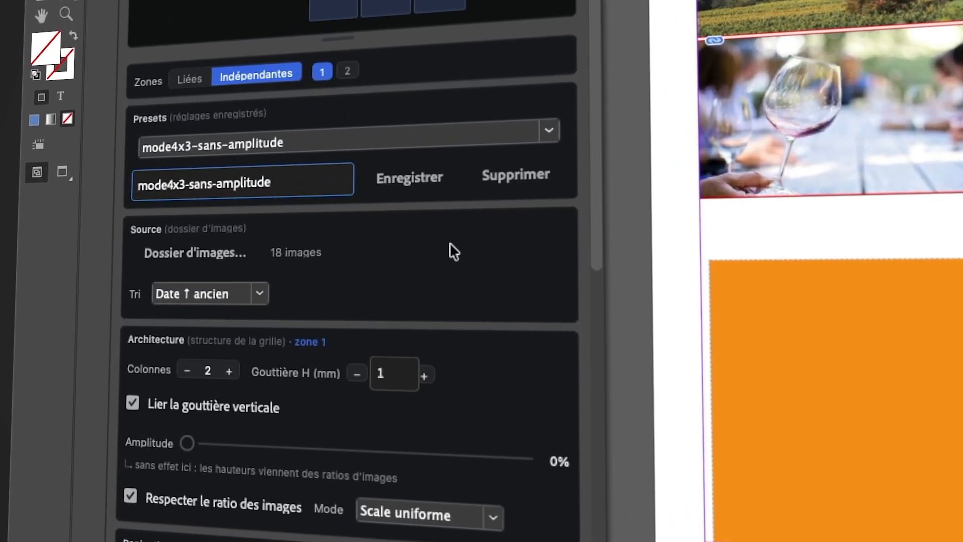
scroll(450, 242, "down", 3)
left_click(332, 477)
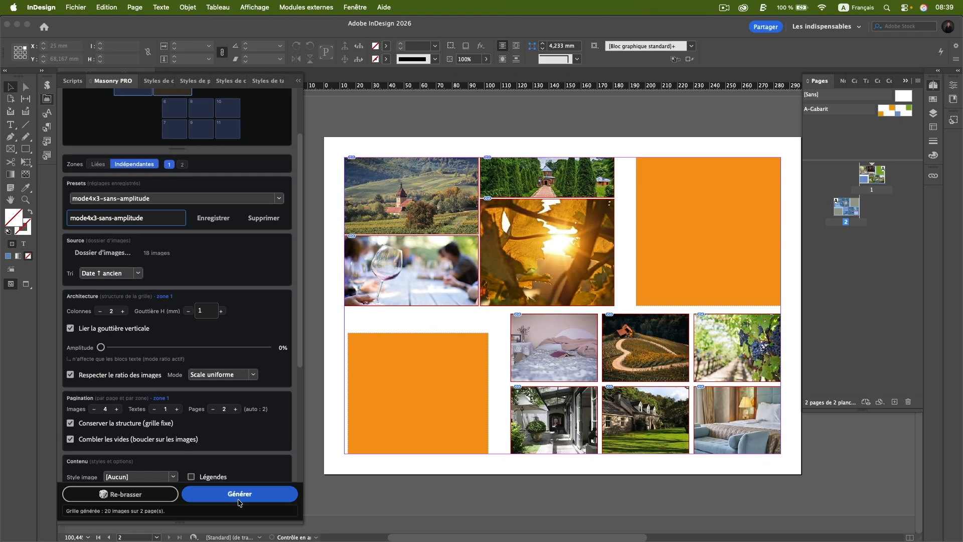
left_click(240, 494)
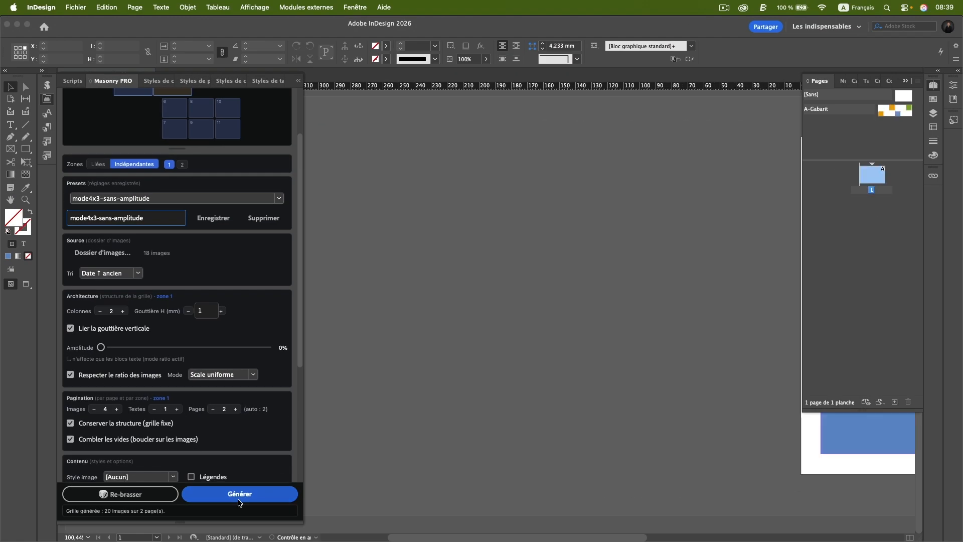
scroll(513, 360, "down", 3)
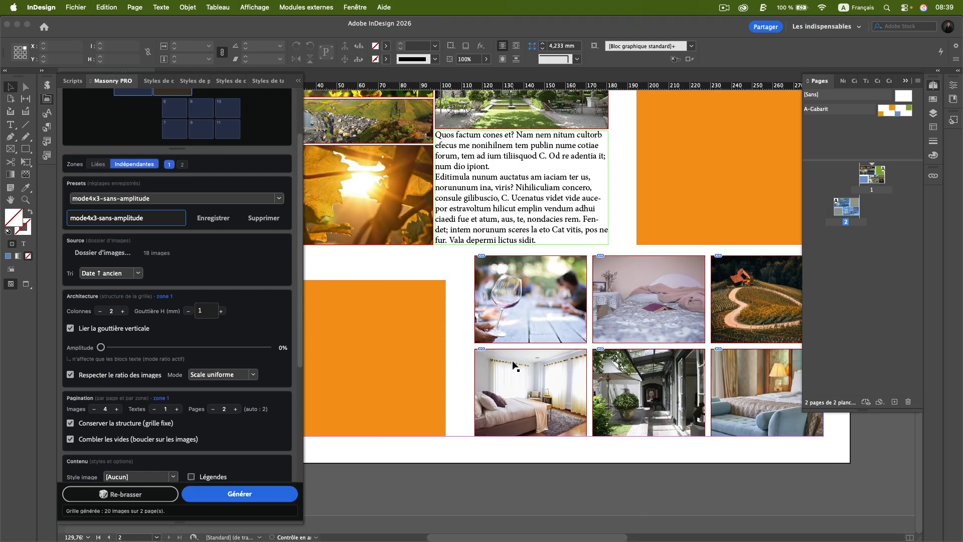
scroll(512, 360, "down", 3)
scroll(512, 360, "up", 2)
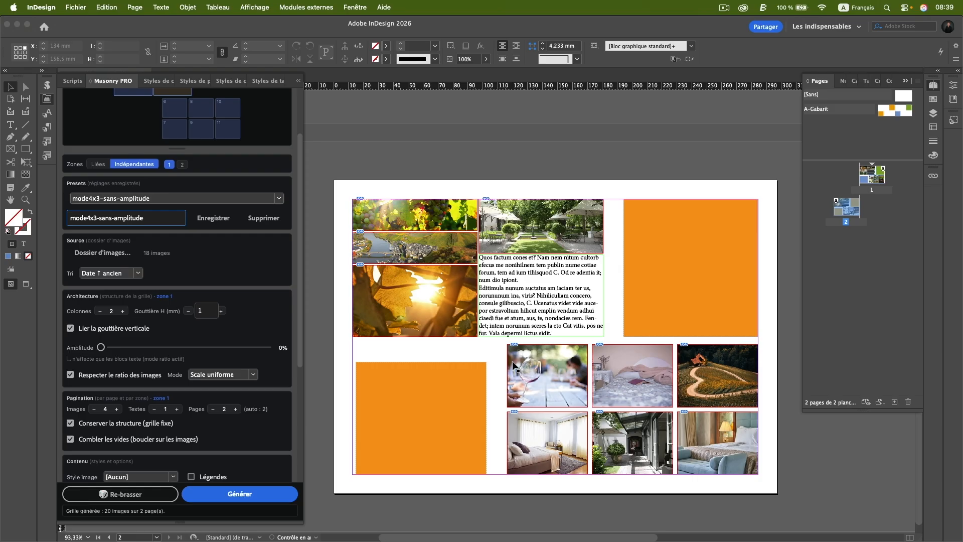
Step: Enable mixing images and texts in the content options for zone 1
scroll(240, 273, "up", 3)
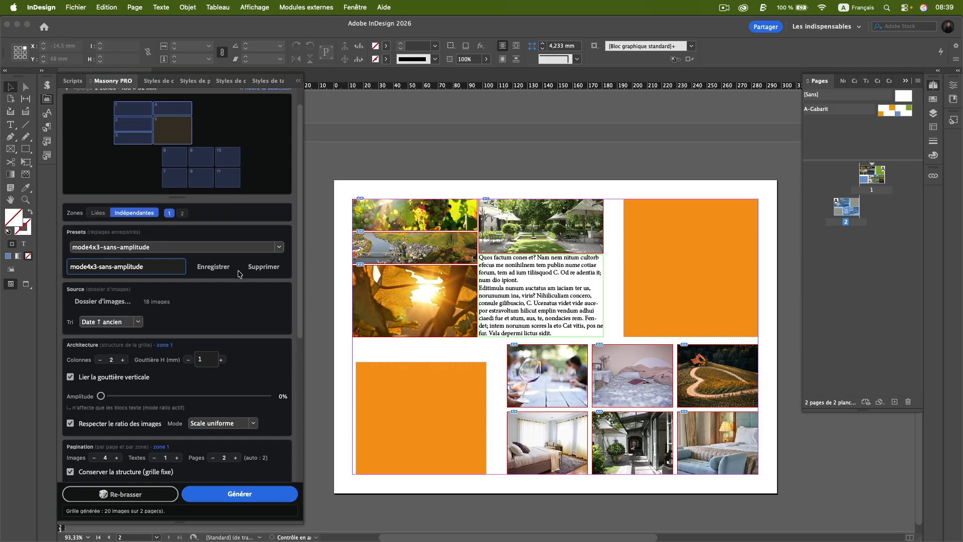
scroll(239, 274, "down", 8)
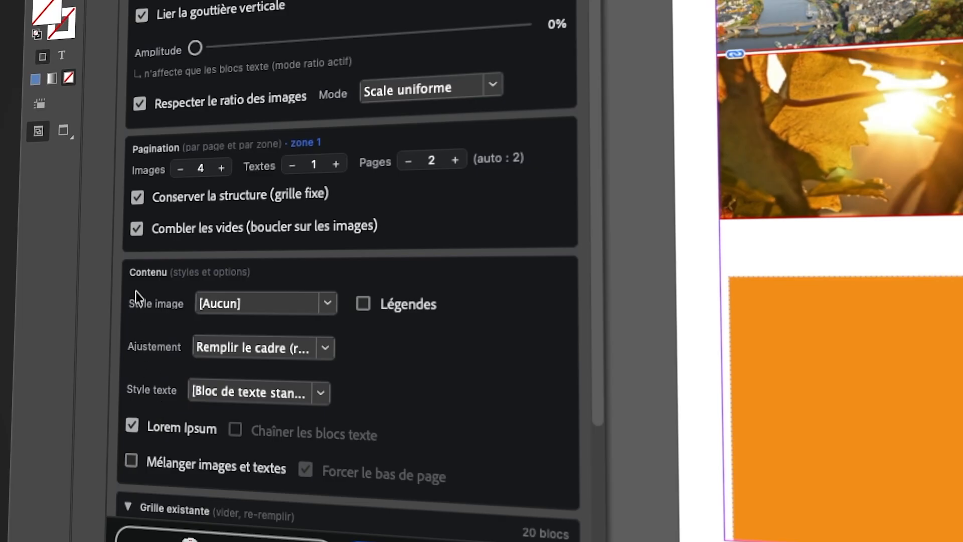
left_click(329, 303)
left_click(330, 304)
left_click(199, 473)
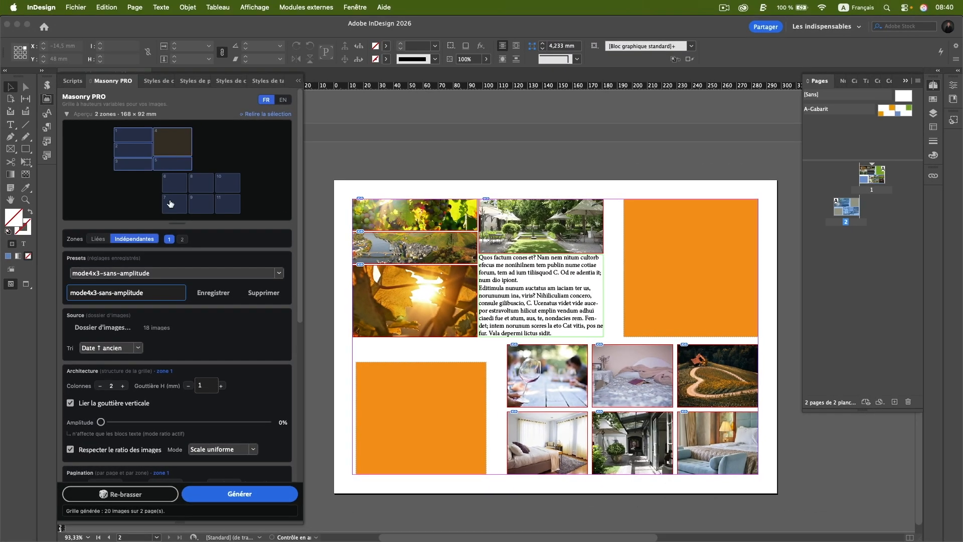
Step: Reshuffle the previewed layout twice and generate the grid from the new arrangement
left_click(121, 493)
left_click(120, 493)
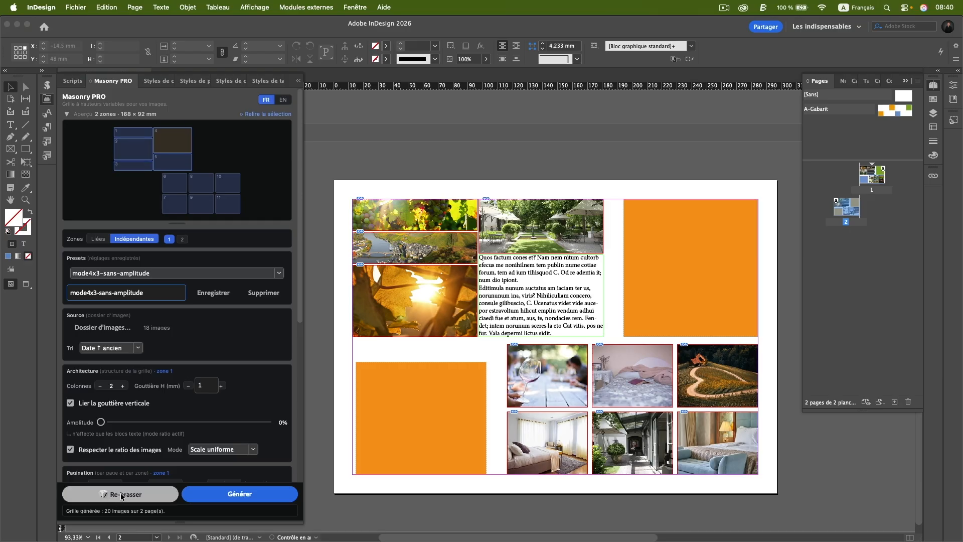
left_click(226, 493)
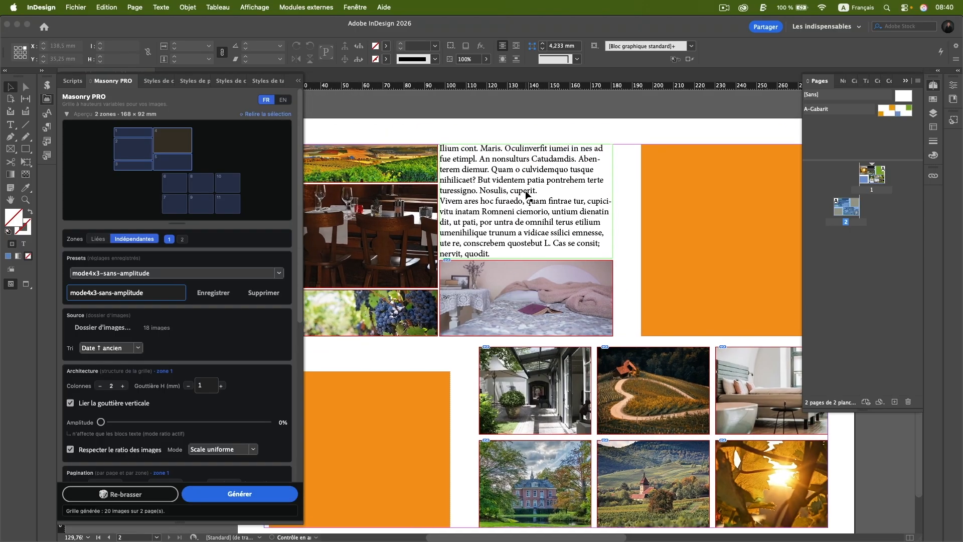
Step: Empty all image blocks of the existing grid while keeping its geometry
scroll(240, 334, "down", 10)
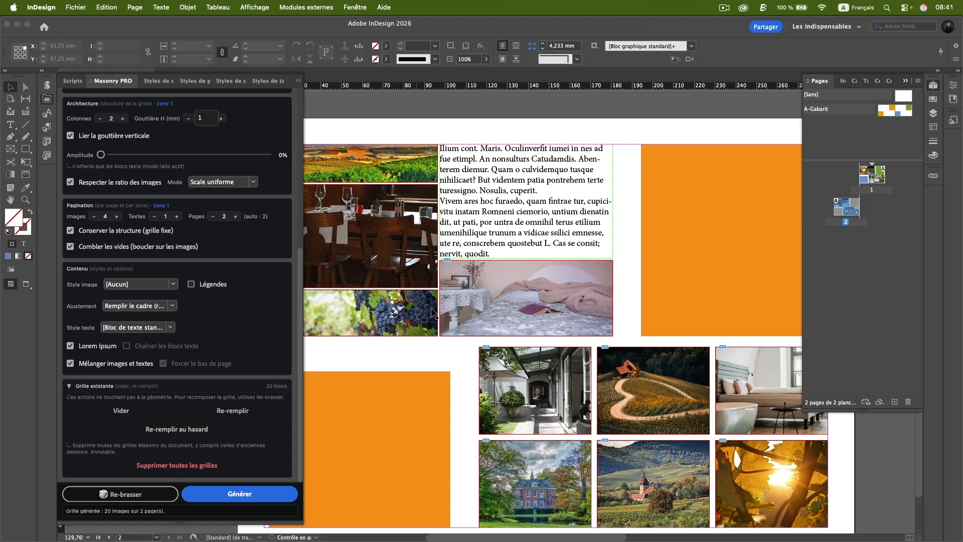
left_click(121, 412)
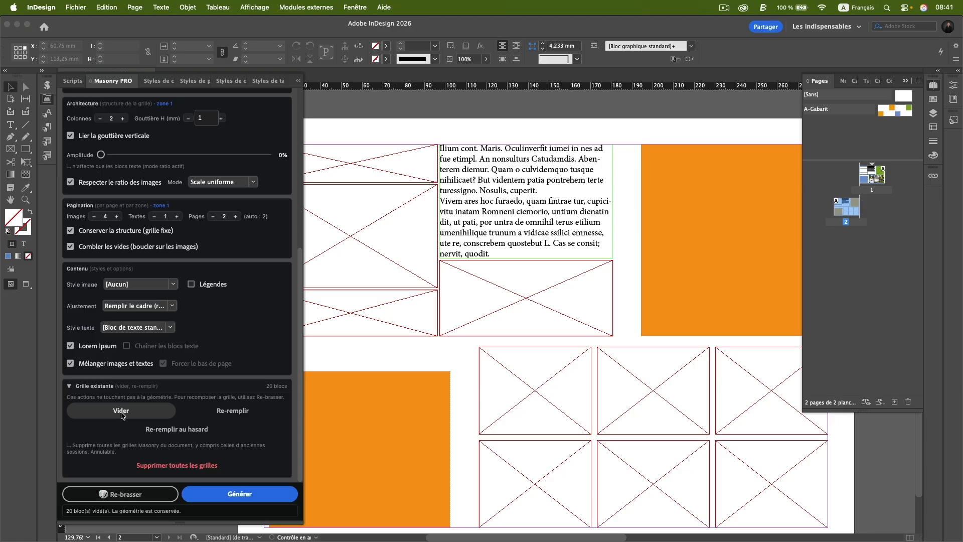
scroll(454, 304, "left", 3)
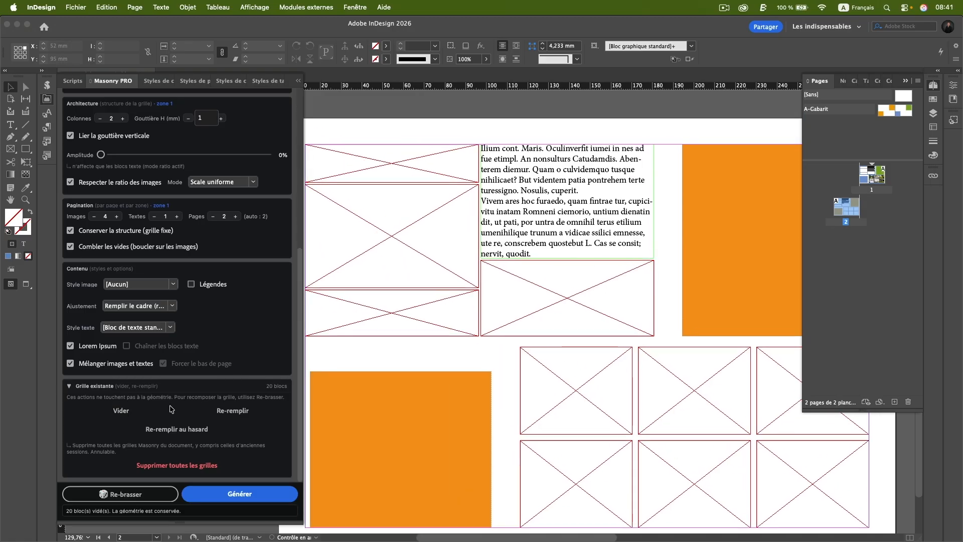
Step: Refill the emptied grid blocks with images, and refill them at random twice
left_click(242, 412)
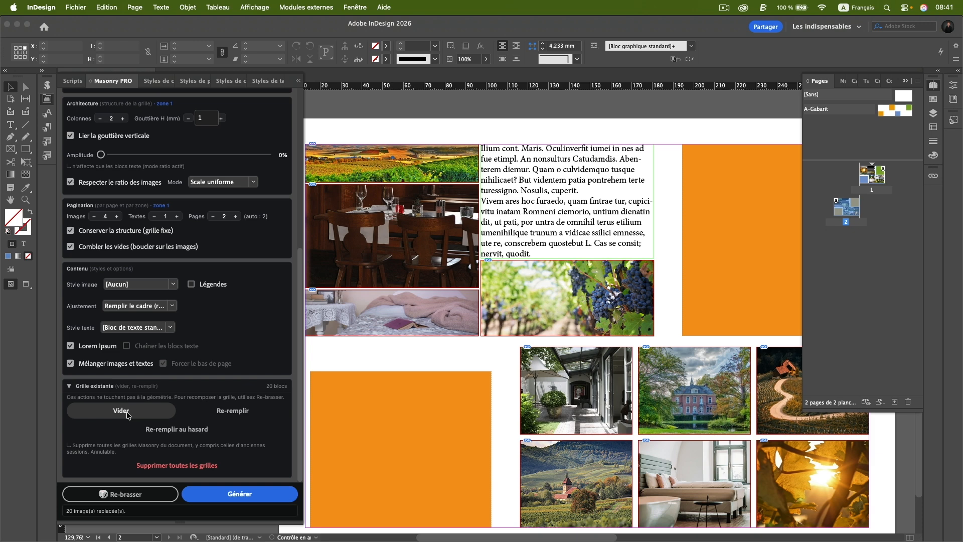
left_click(186, 435)
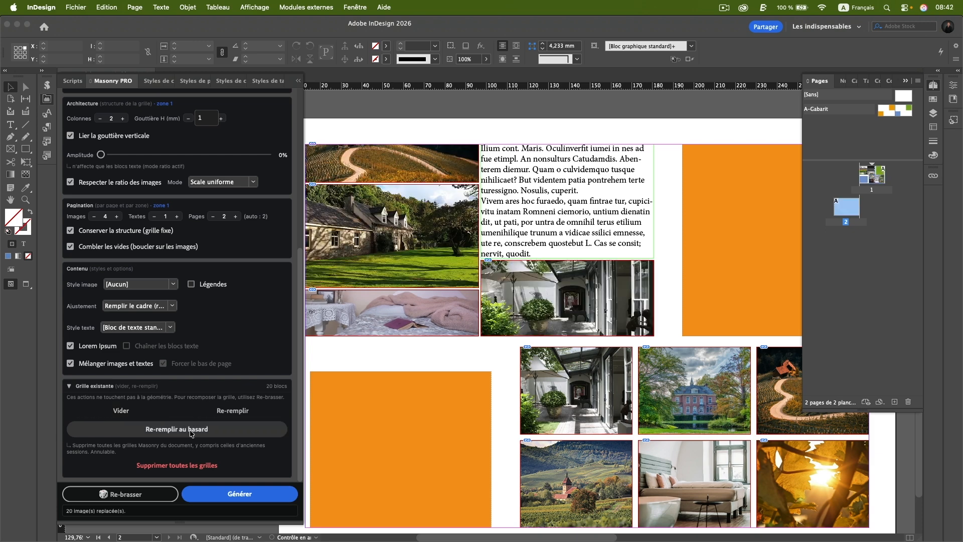
left_click(191, 434)
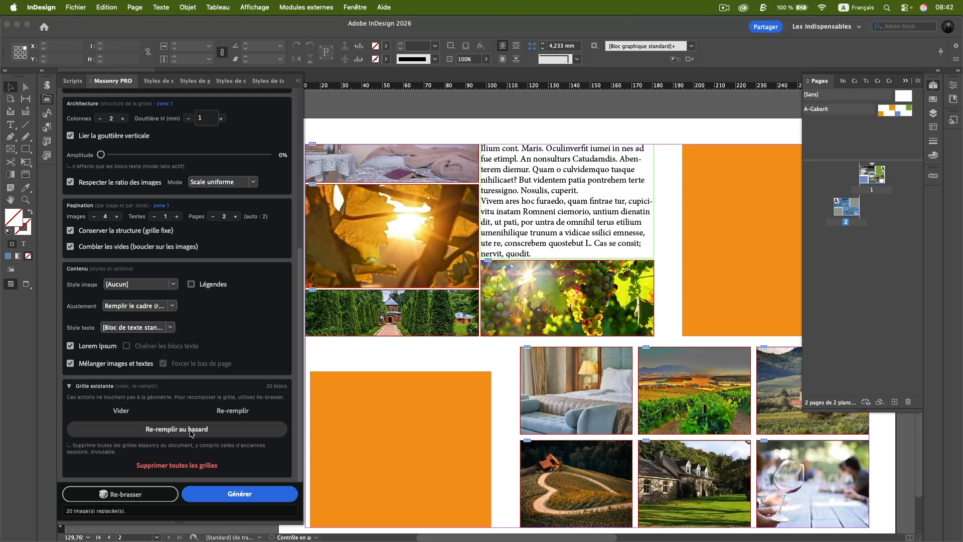
Step: Delete all Masonry grids from the document
scroll(191, 433, "up", 10)
scroll(173, 449, "down", 10)
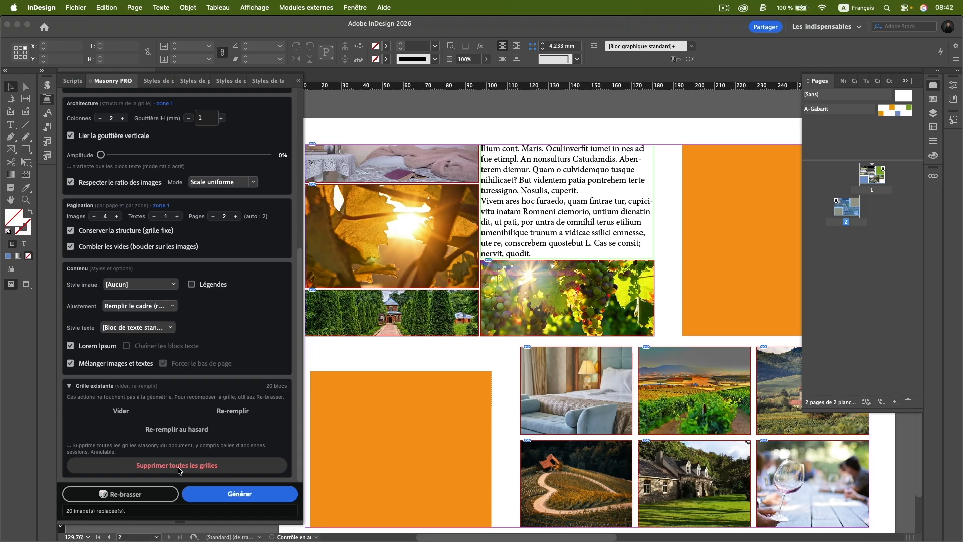
left_click(178, 468)
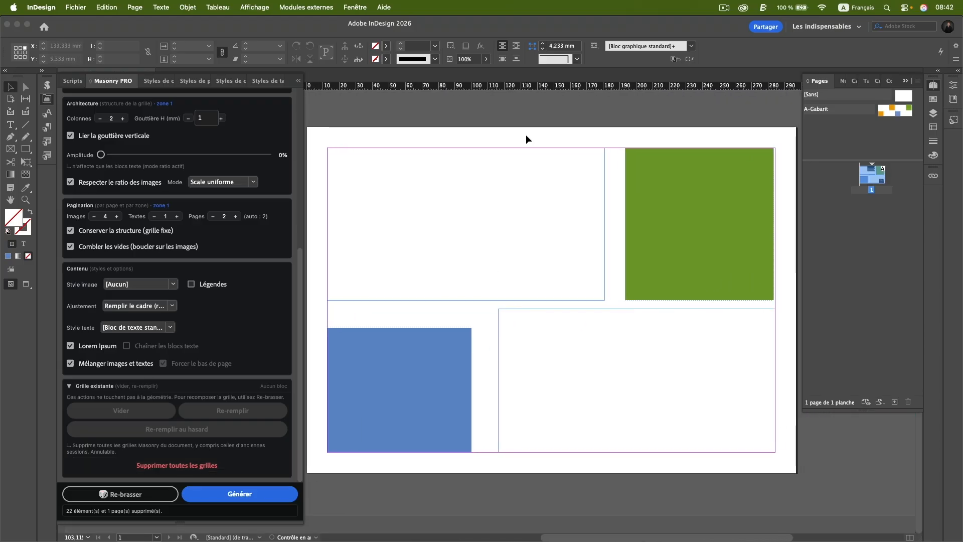
Step: Select both empty zone frames on page 1 and choose the mode4x3-sans-amplitude preset again
left_click_drag(568, 353, 568, 354)
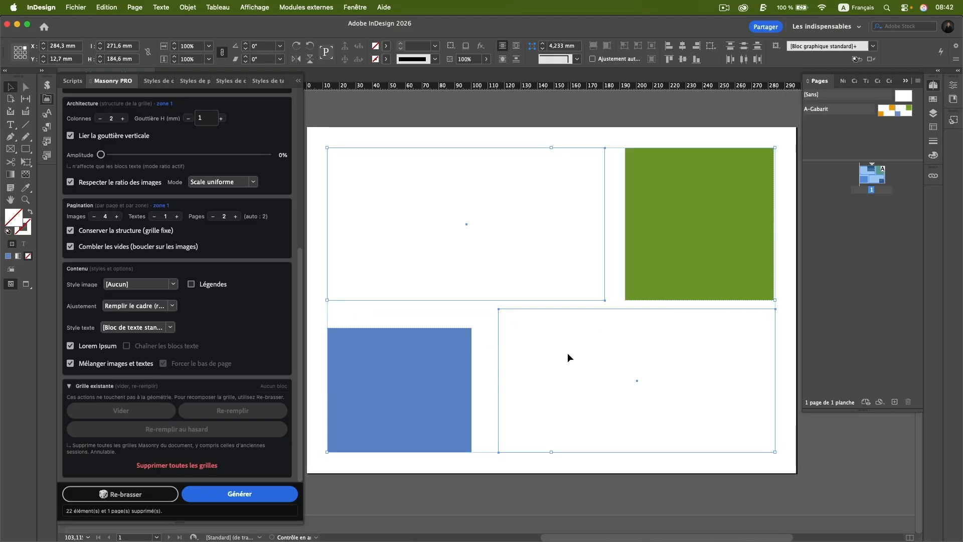
scroll(261, 343, "up", 10)
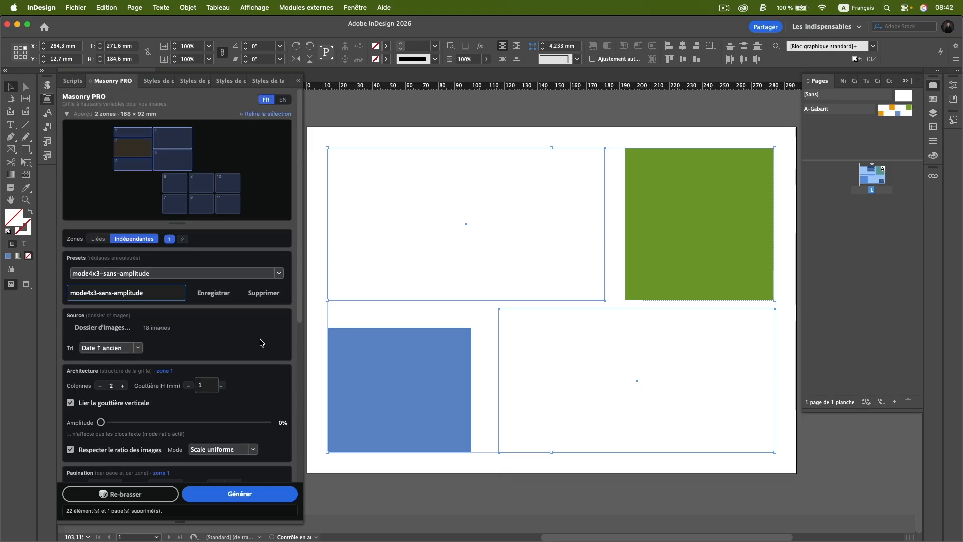
left_click(170, 275)
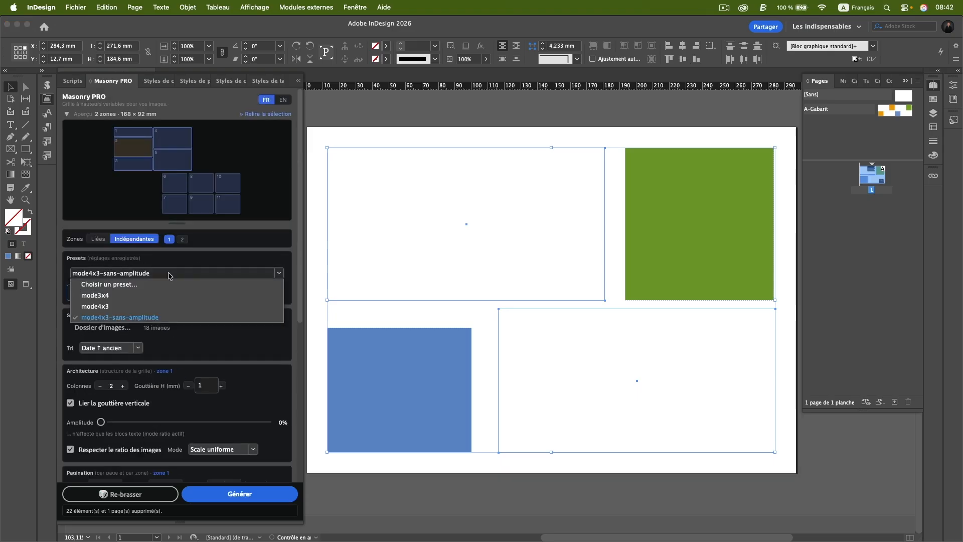
left_click(114, 318)
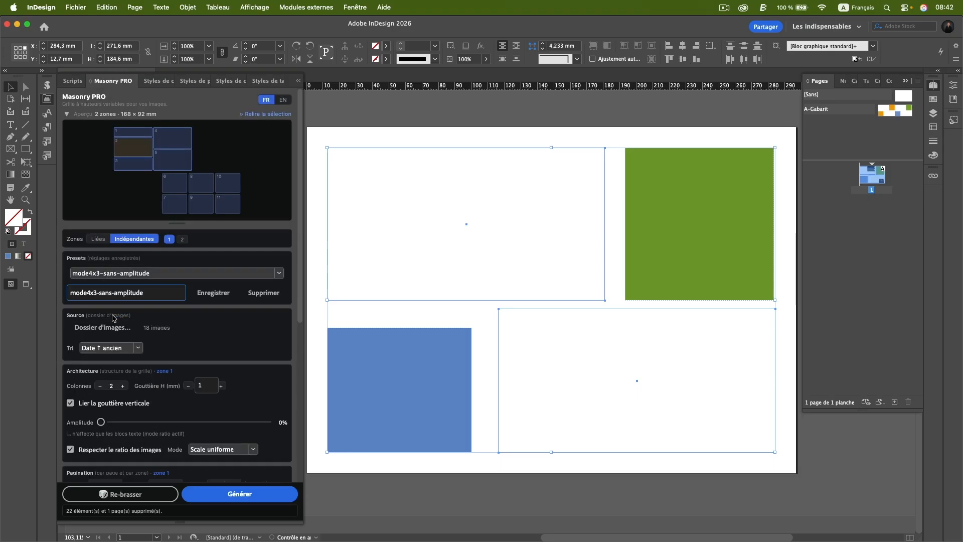